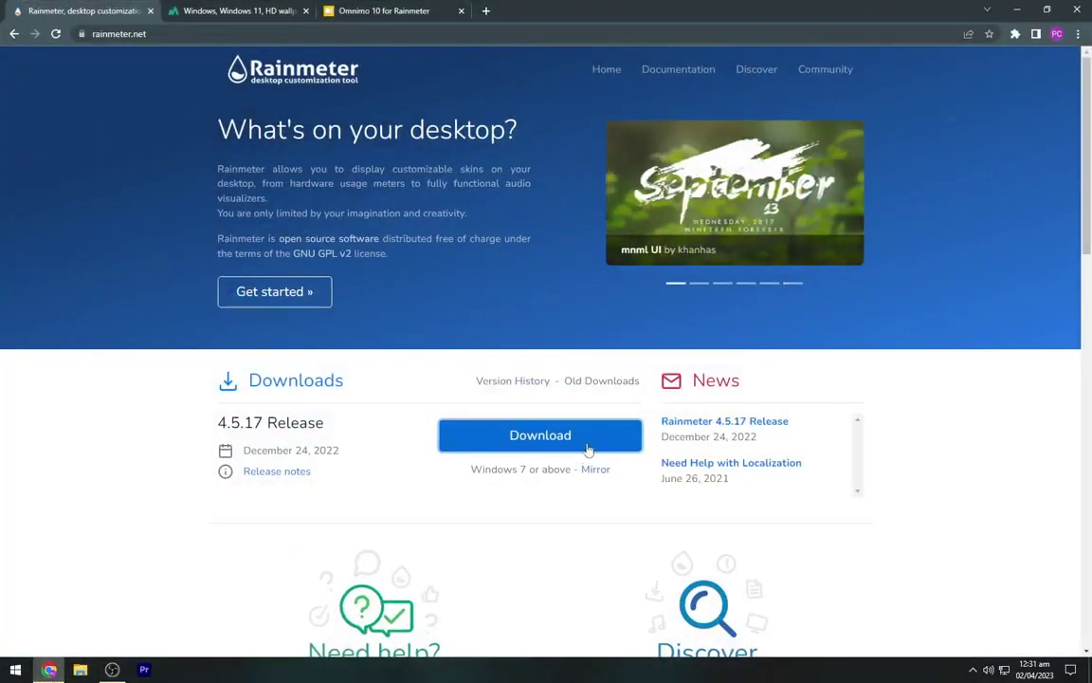
Download the Rainmeter installer and the original-size peakpx wallpaper image
click(588, 449)
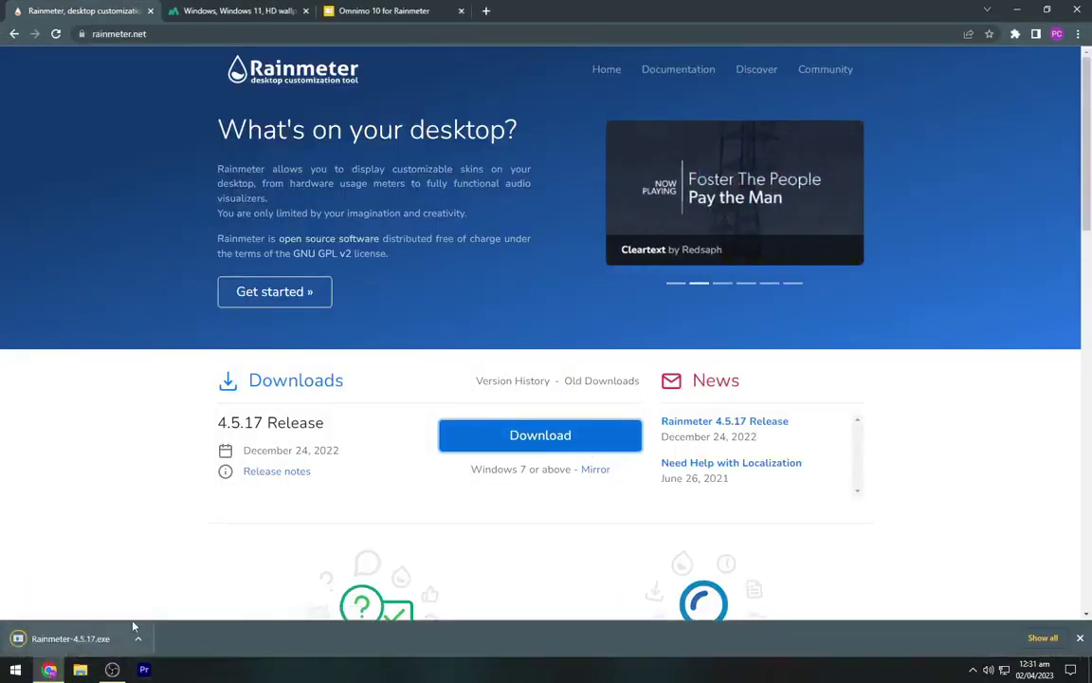
click(203, 8)
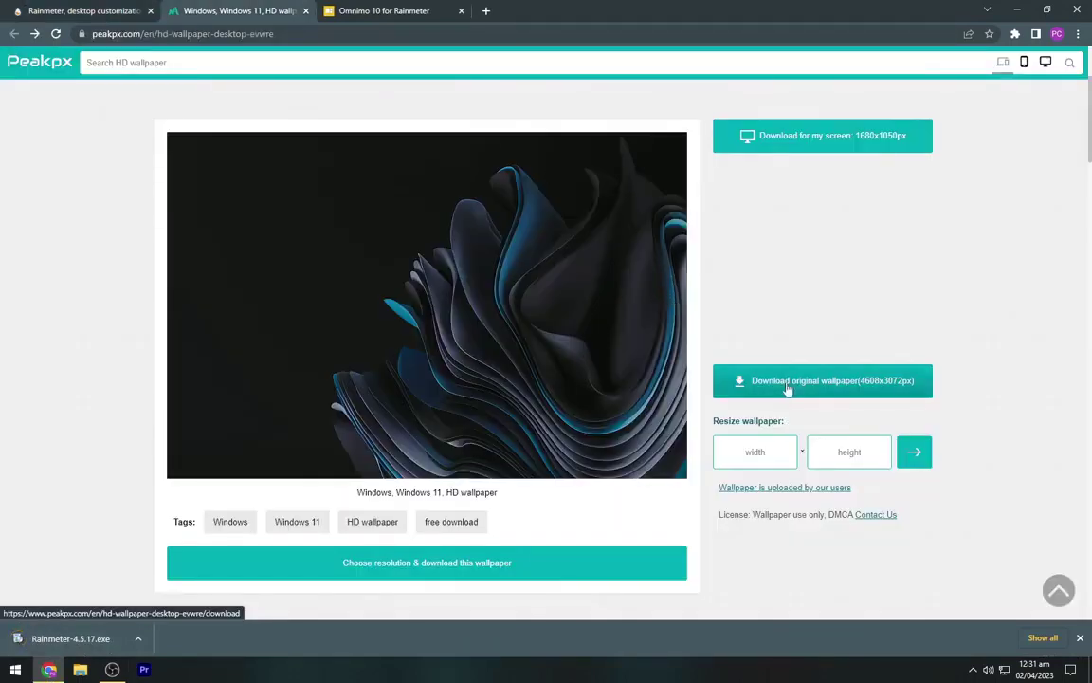
click(856, 383)
scroll(522, 325, down, 1)
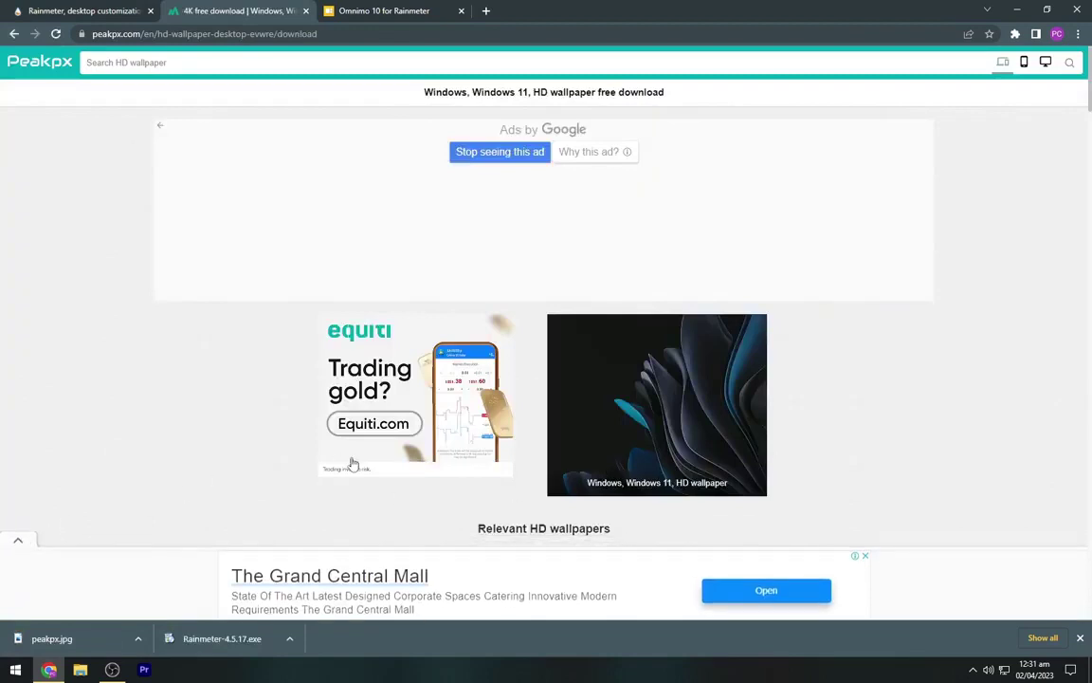
scroll(607, 482, down, 1)
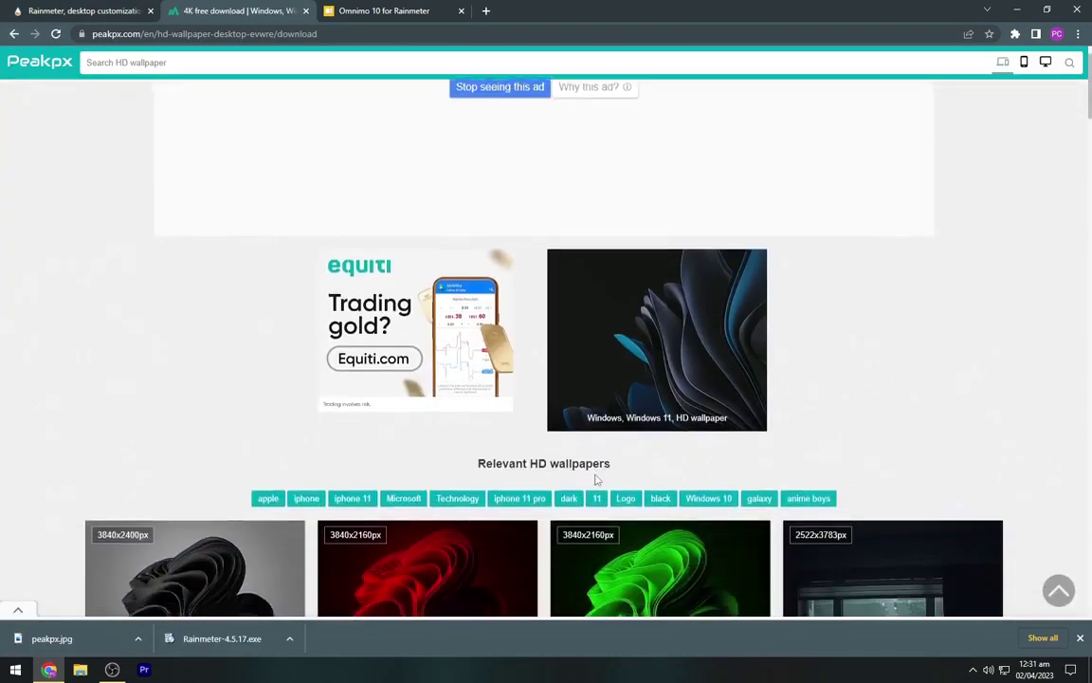
scroll(626, 484, up, 1)
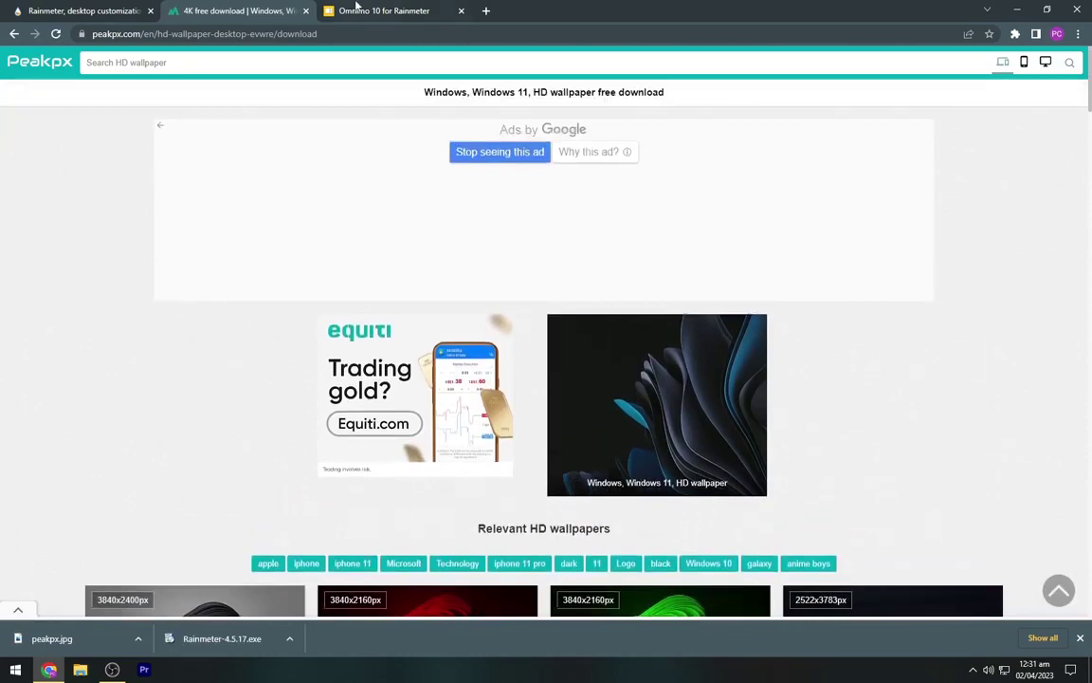
Download the full Omnimo 10 ZIP from omnimo.info
click(370, 11)
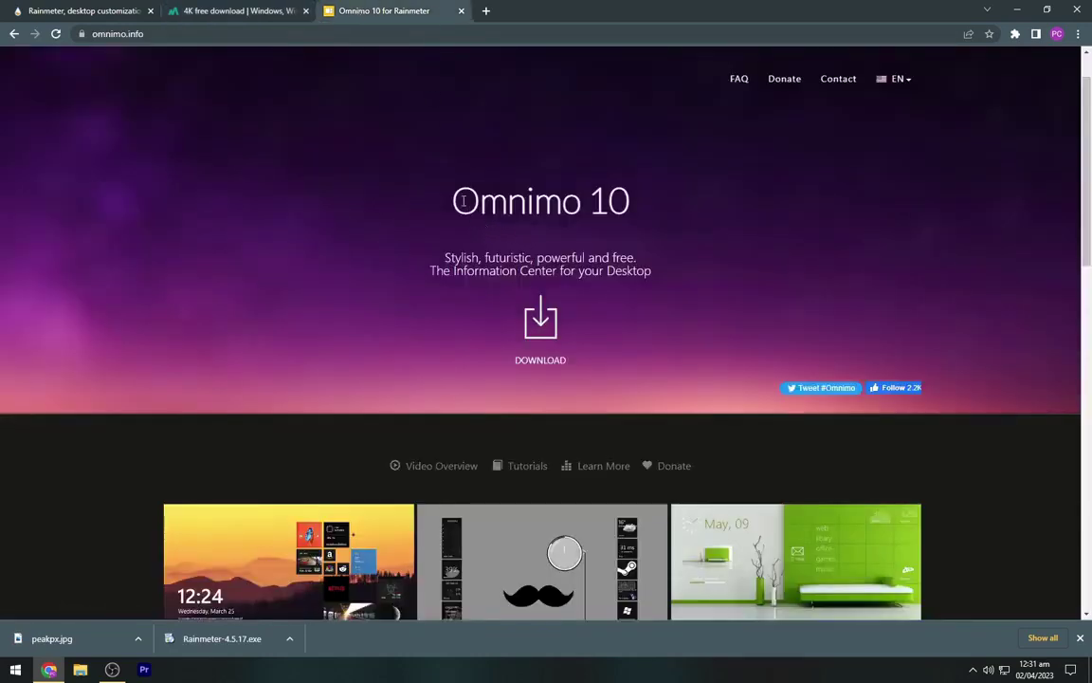
drag(436, 203, 543, 231)
click(537, 320)
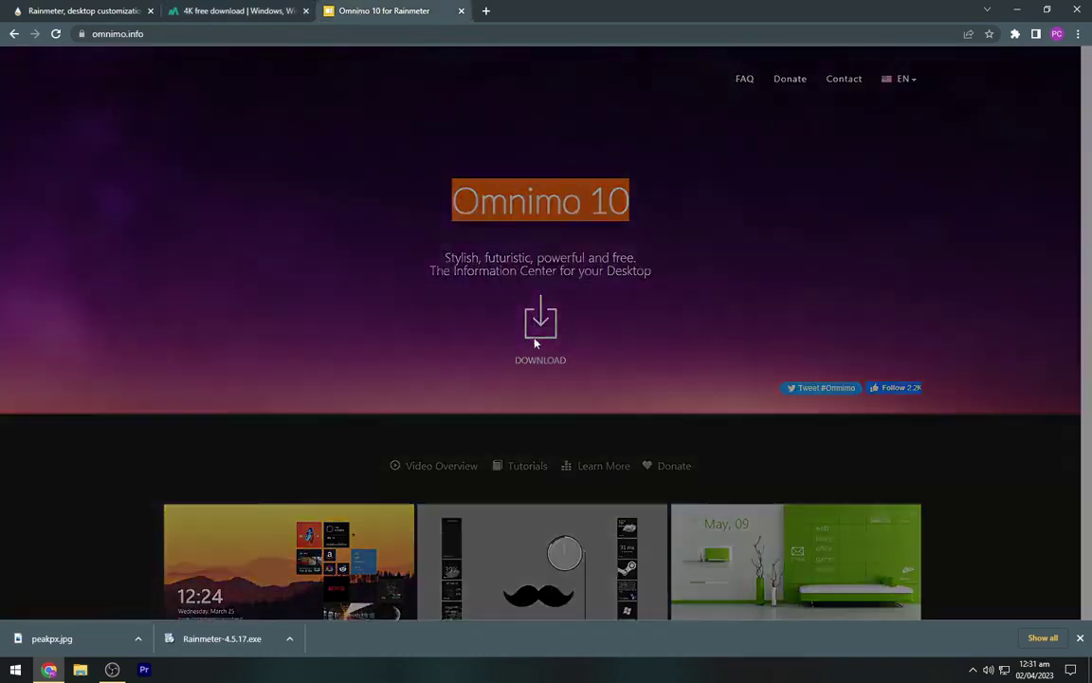
click(465, 373)
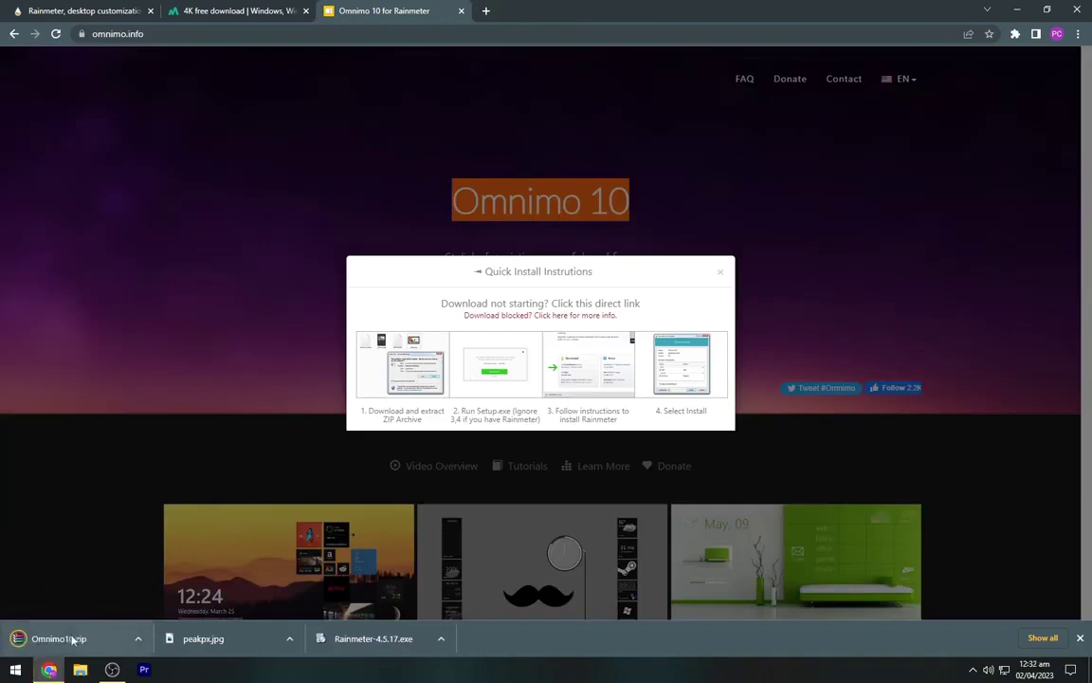
Minimize Chrome, then open and refresh the Downloads folder in File Explorer
click(1019, 10)
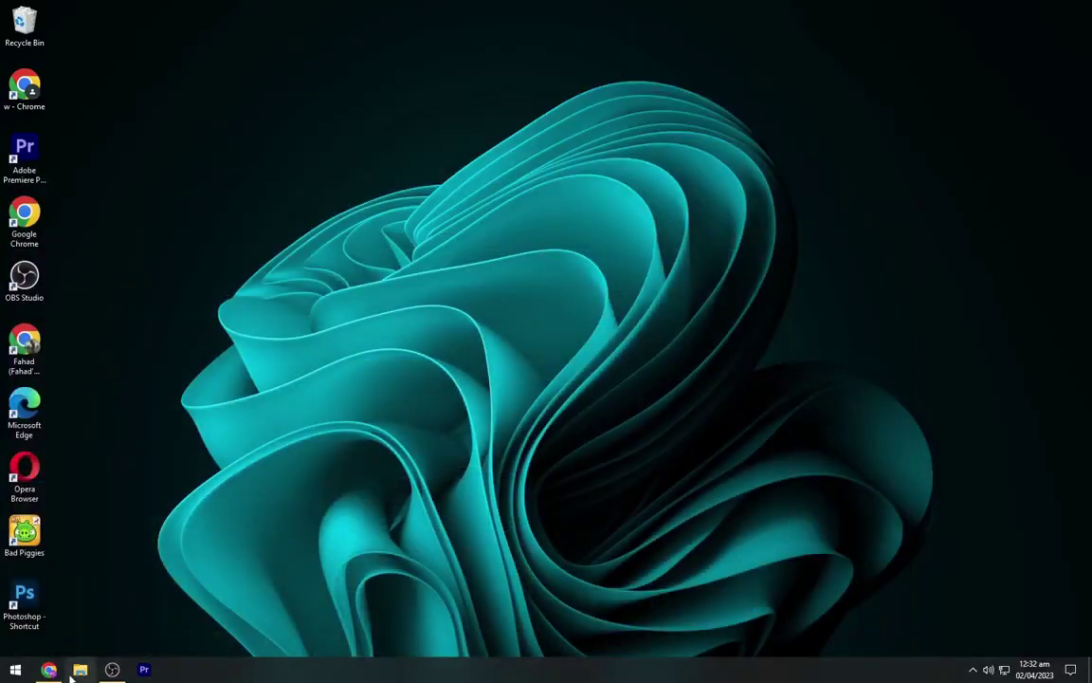
click(80, 671)
double_click(500, 214)
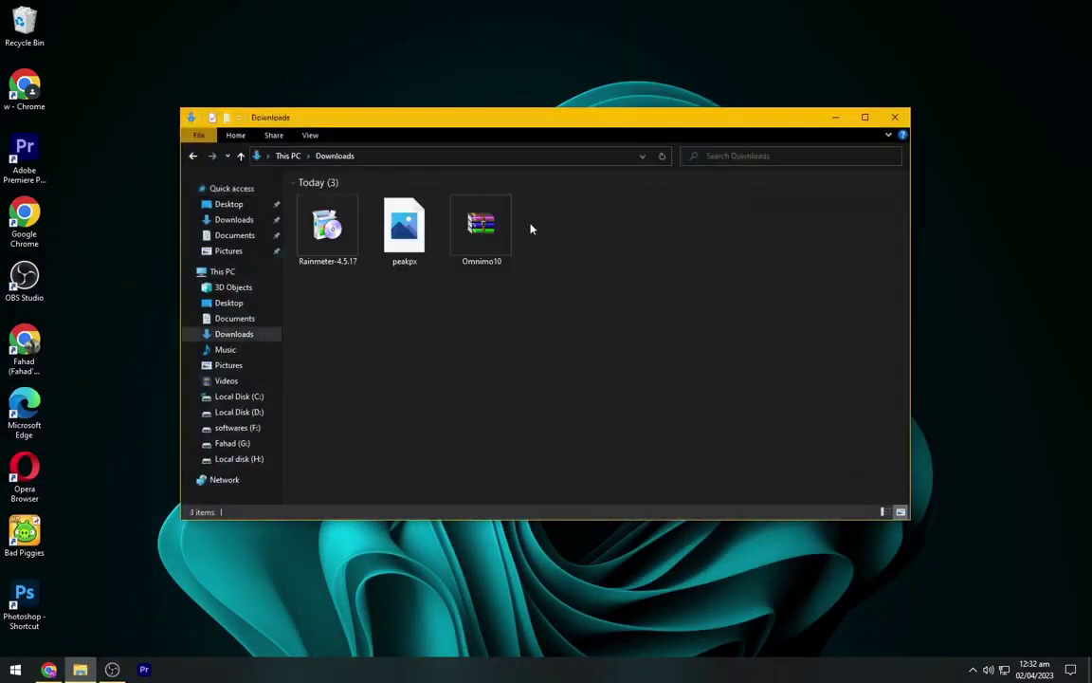
right_click(531, 228)
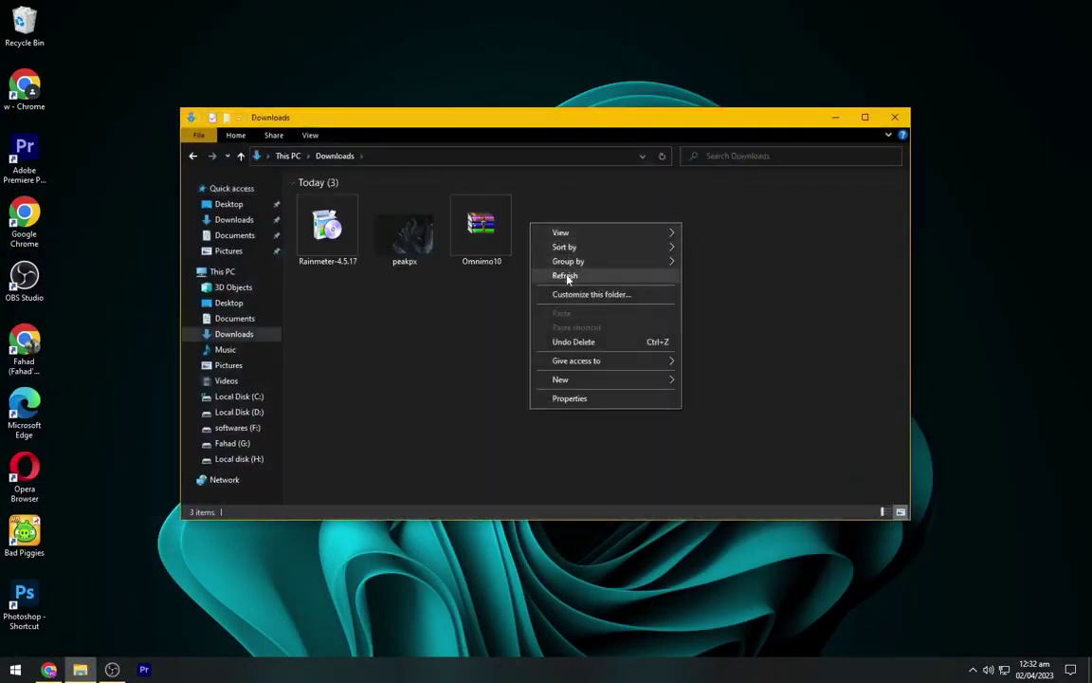
click(555, 273)
Run the Rainmeter-4.5.17 installer as administrator with Standard installation through to Finish
click(332, 246)
right_click(332, 245)
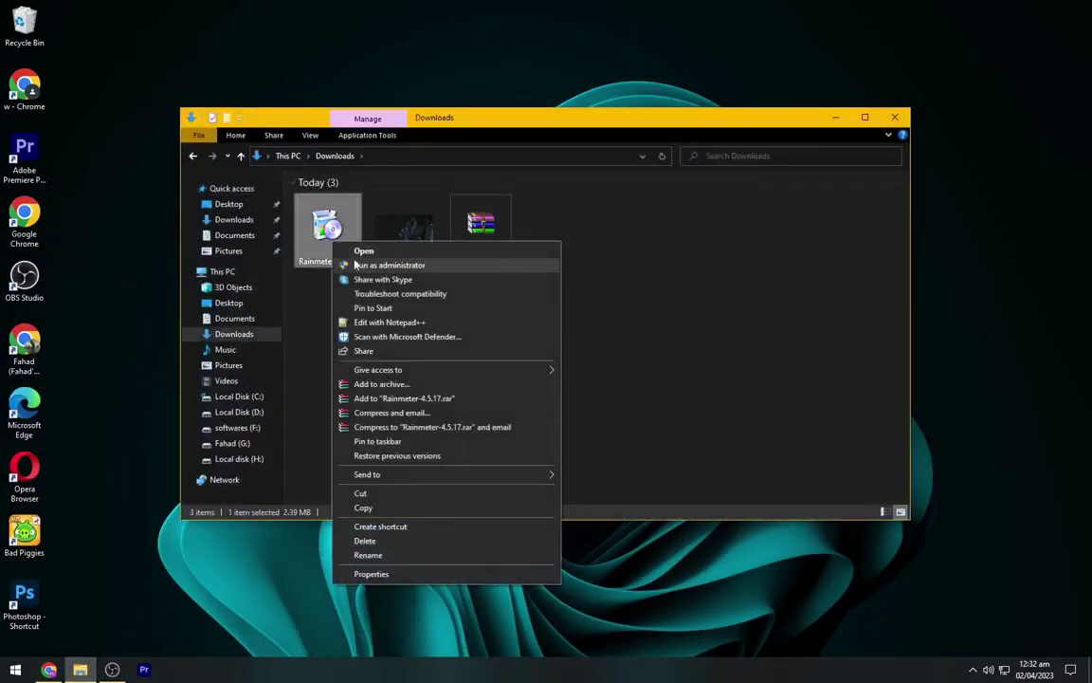
click(362, 265)
click(551, 362)
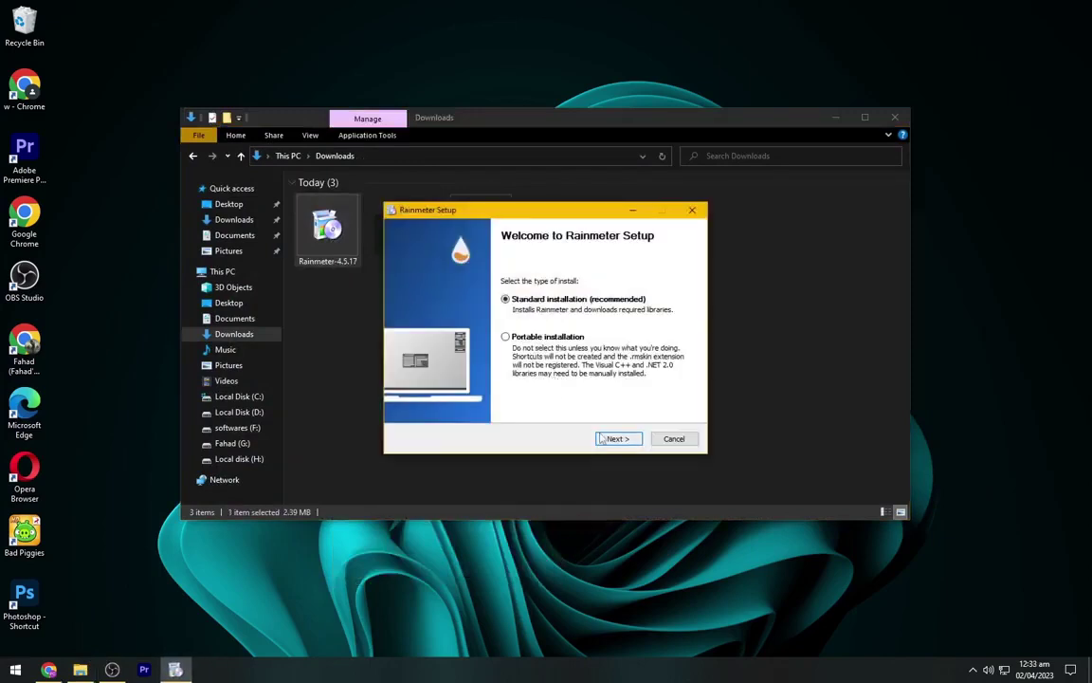
click(601, 439)
click(618, 439)
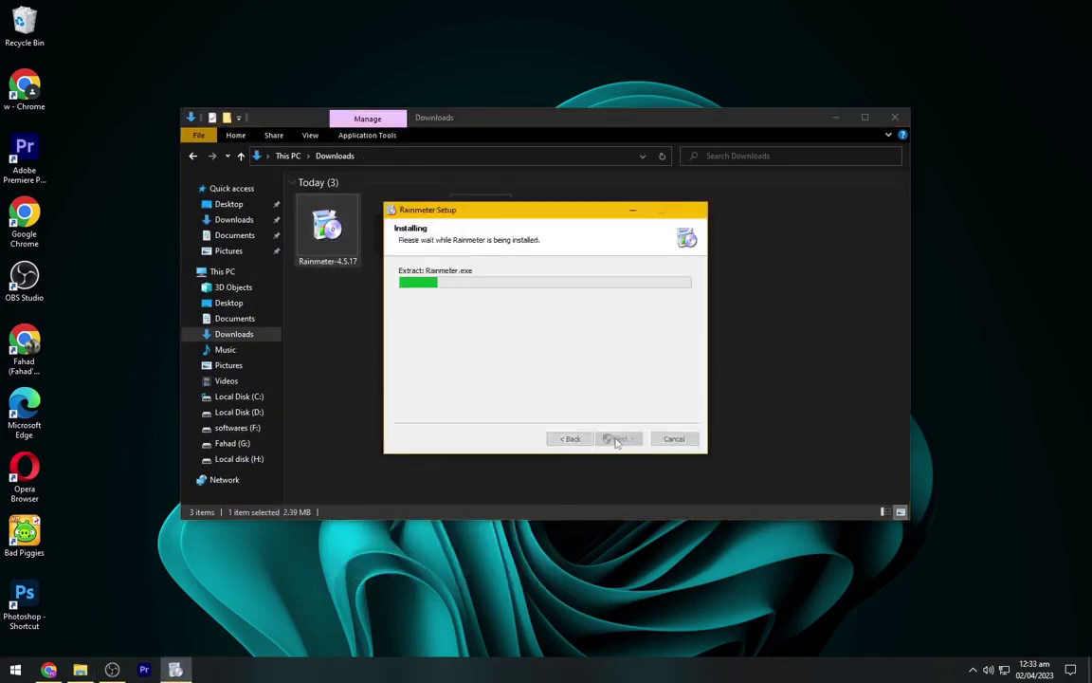
click(619, 439)
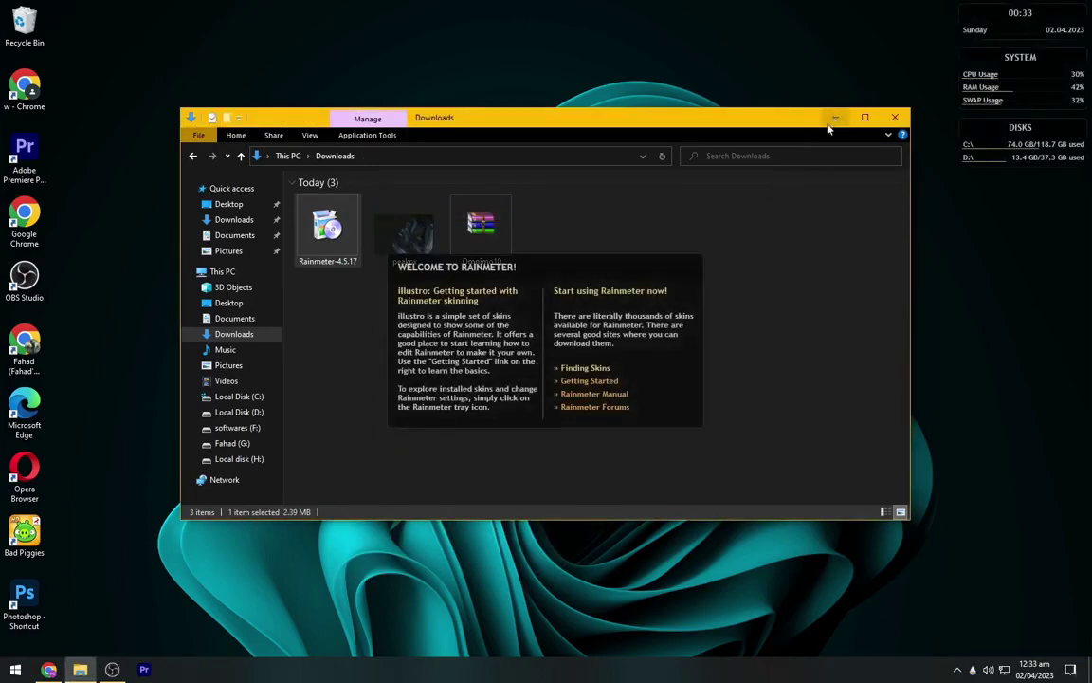
Unload the welcome, disk, system and clock skins from the desktop
click(836, 116)
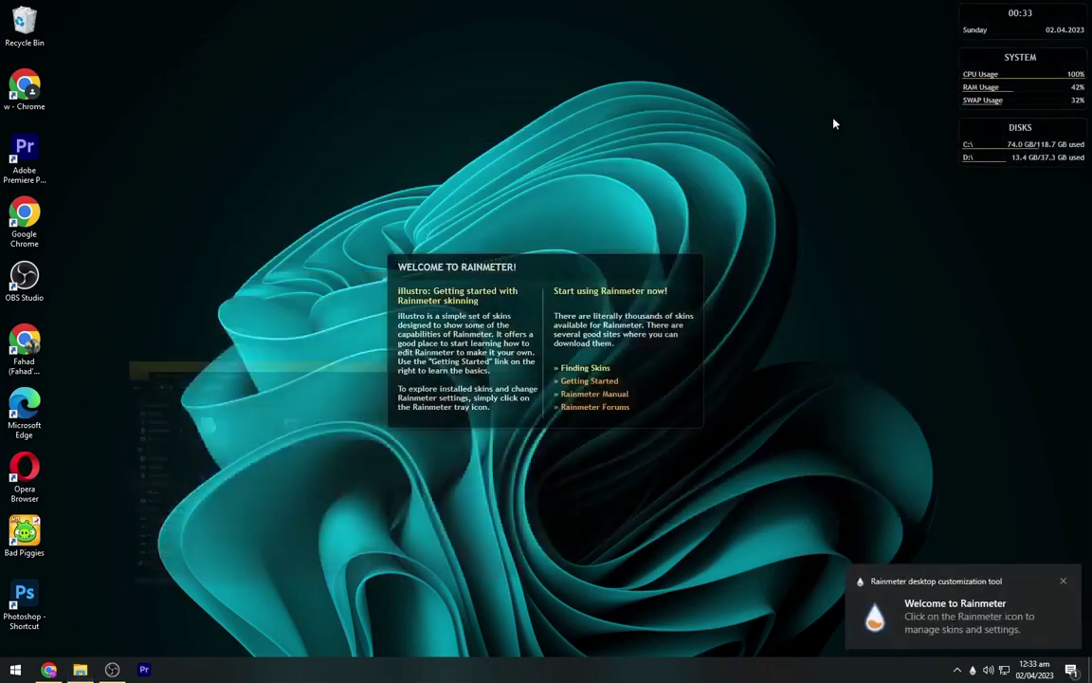
right_click(616, 375)
click(662, 522)
right_click(982, 142)
click(1024, 294)
right_click(982, 103)
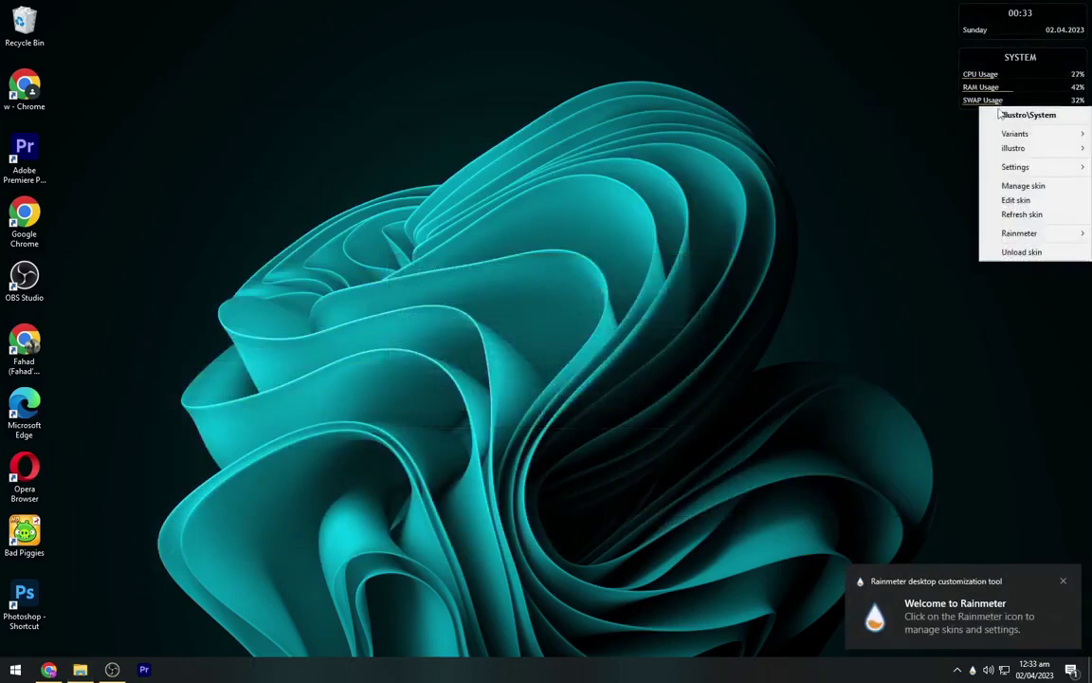
click(1024, 251)
right_click(990, 23)
click(1024, 178)
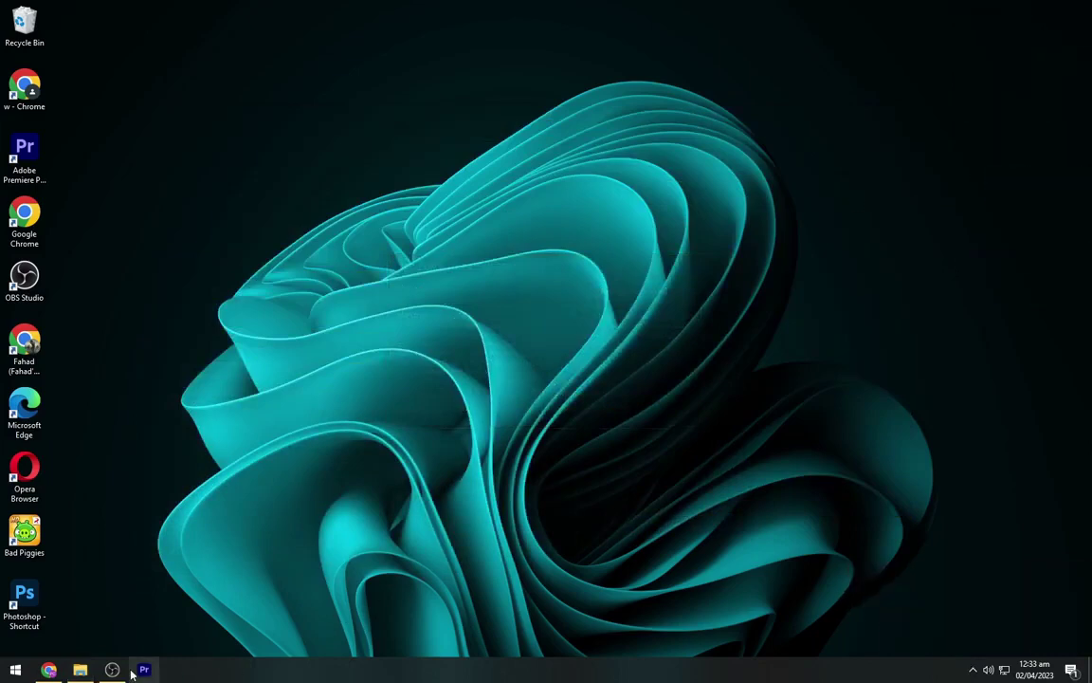
Set the peakpx image as the desktop background
click(79, 669)
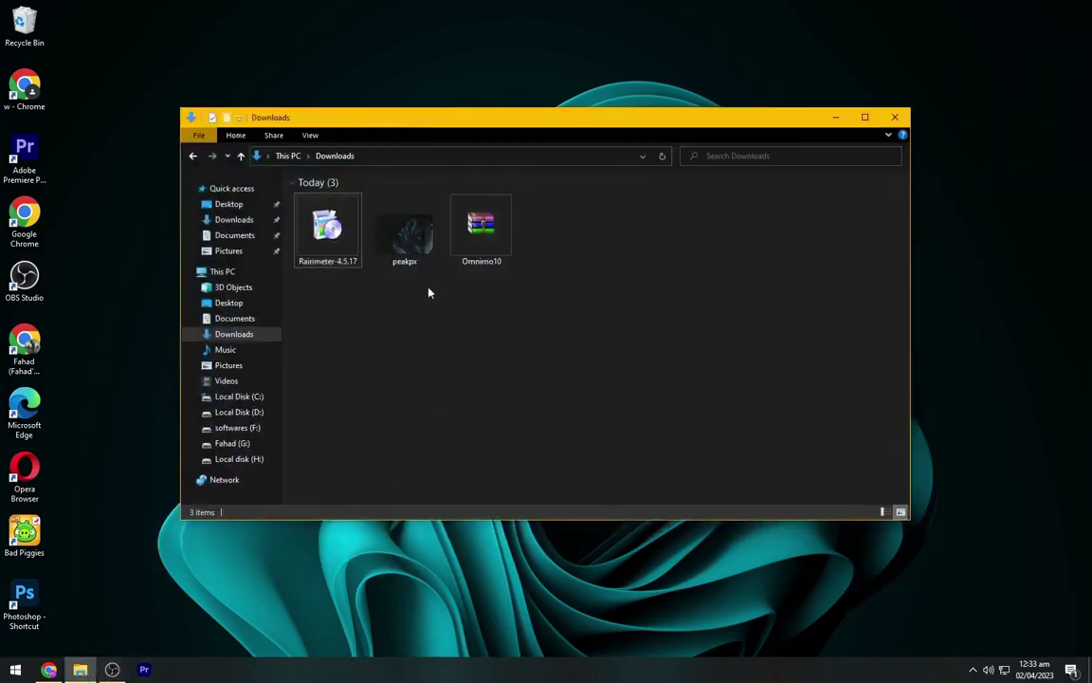
click(407, 247)
right_click(409, 251)
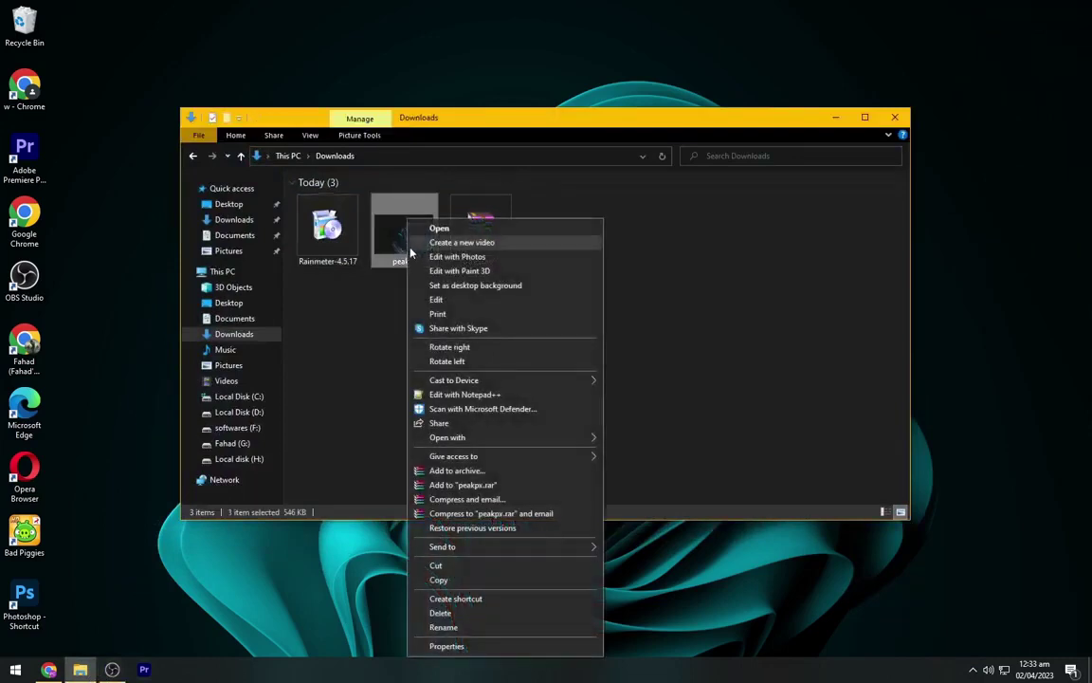
click(431, 285)
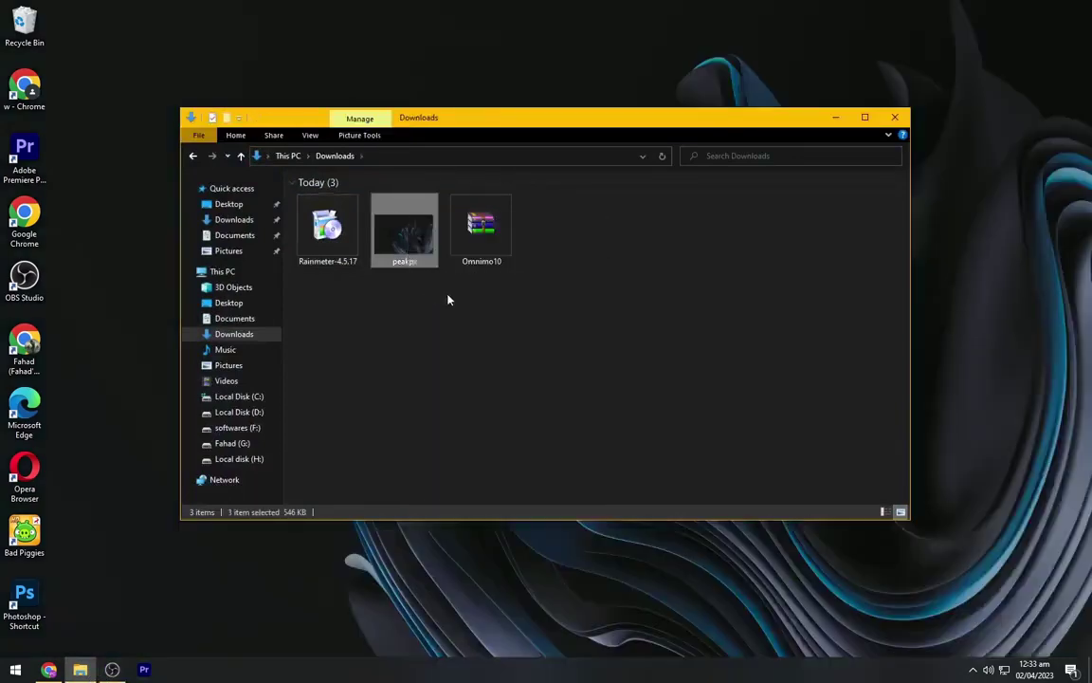
Hide the desktop icons by unchecking Show desktop icons
click(839, 119)
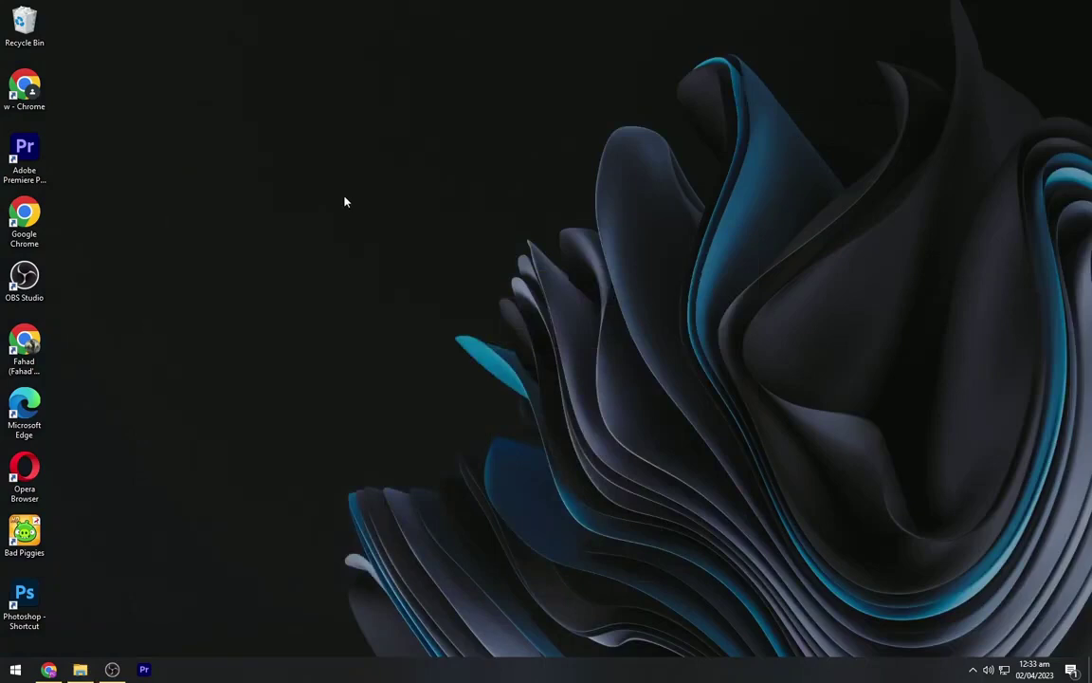
right_click(206, 157)
mouse_move(356, 163)
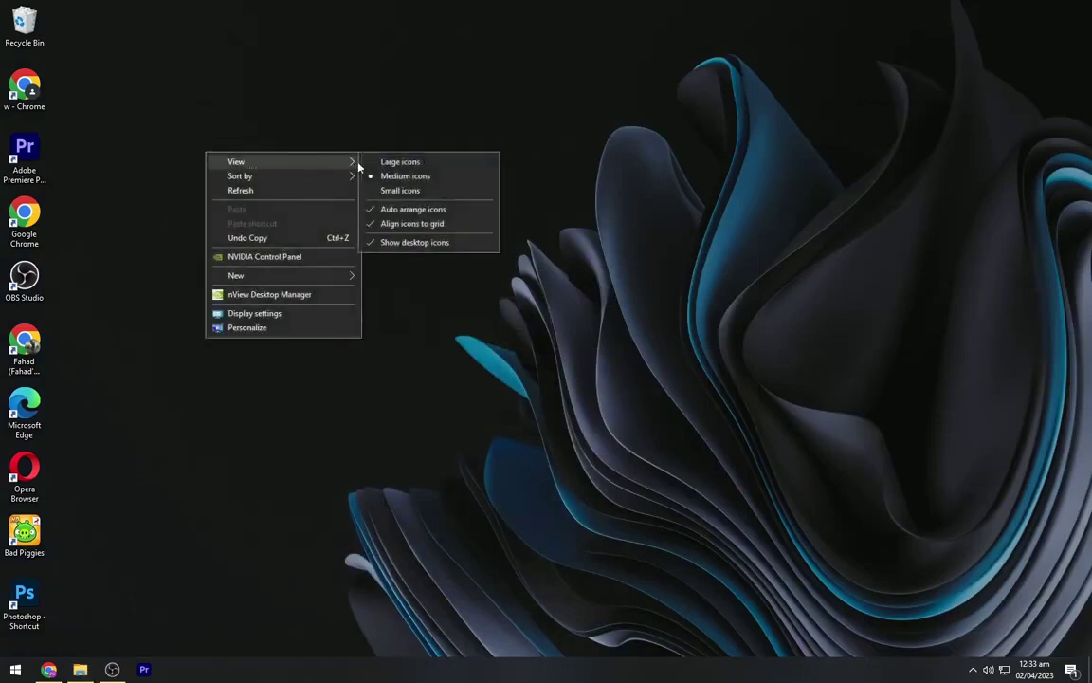
click(402, 241)
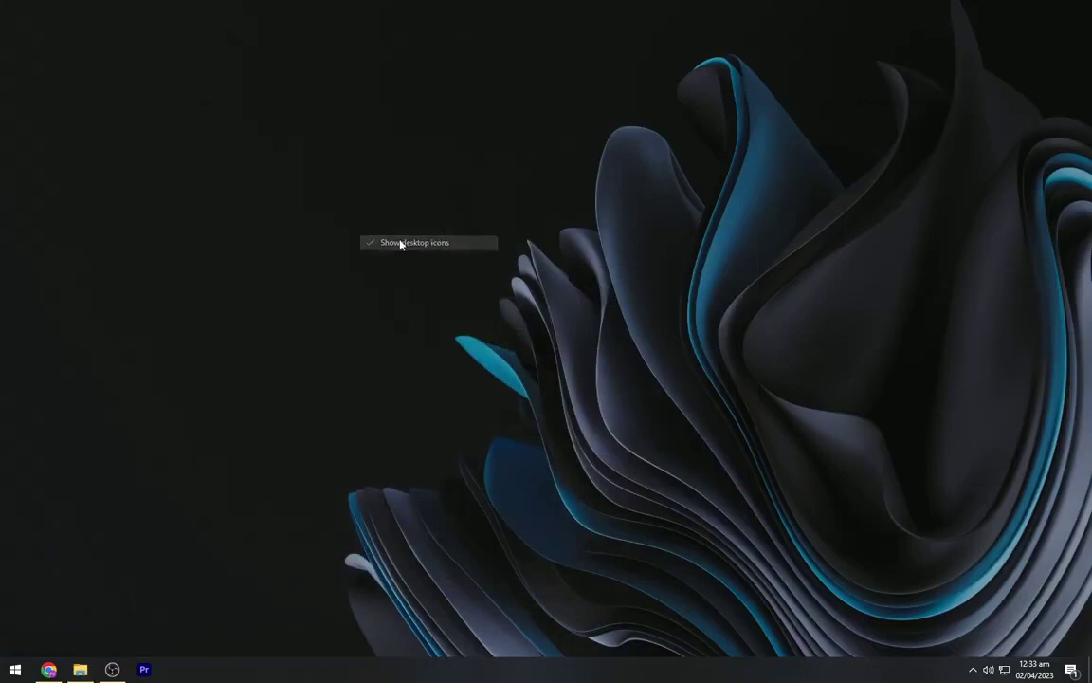
Extract the Omnimo10 archive into an Omnimo10 folder and delete the ZIP
click(81, 670)
click(481, 228)
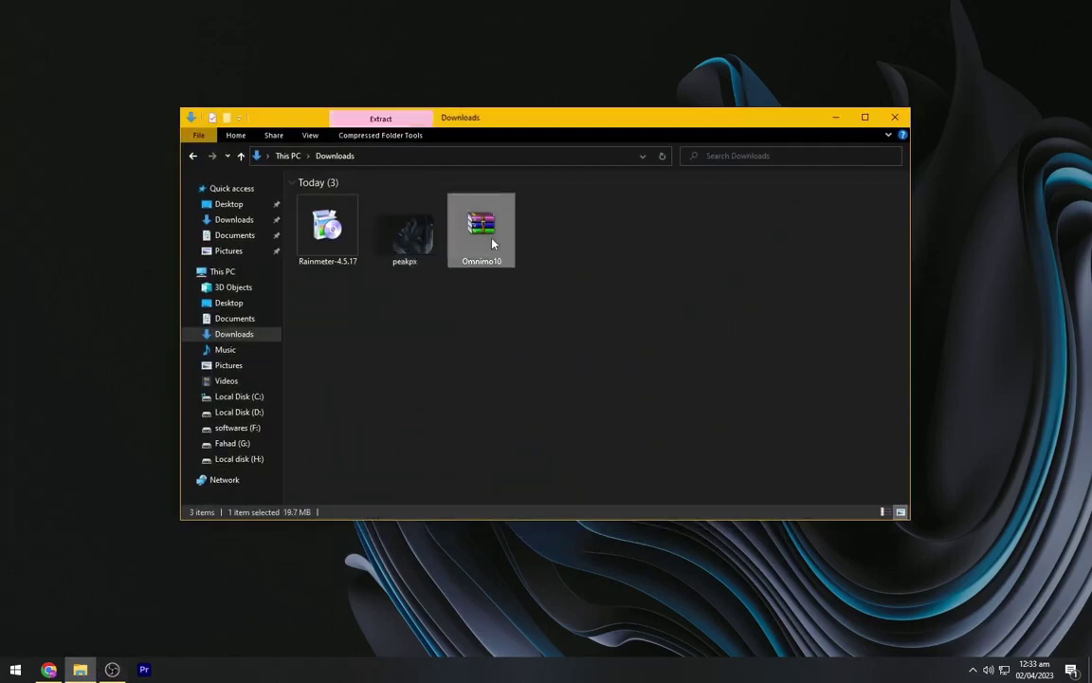
right_click(480, 227)
click(506, 304)
click(477, 258)
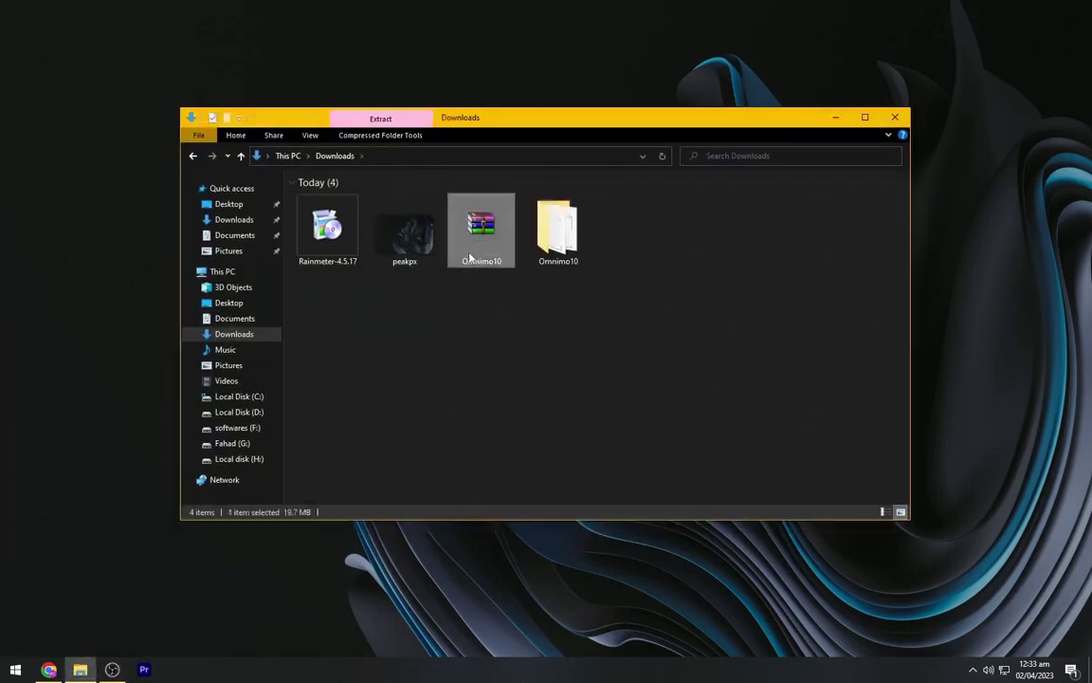
key(Delete)
Install the Omnimo.rmskin package through the Rainmeter Skin Installer
double_click(480, 235)
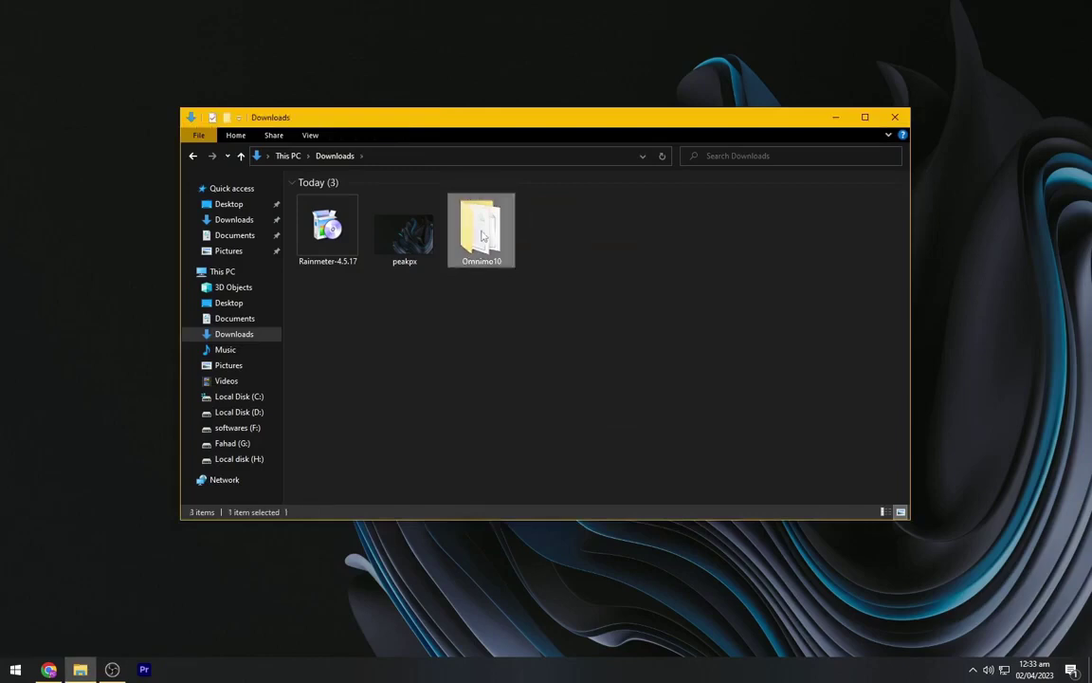
click(361, 243)
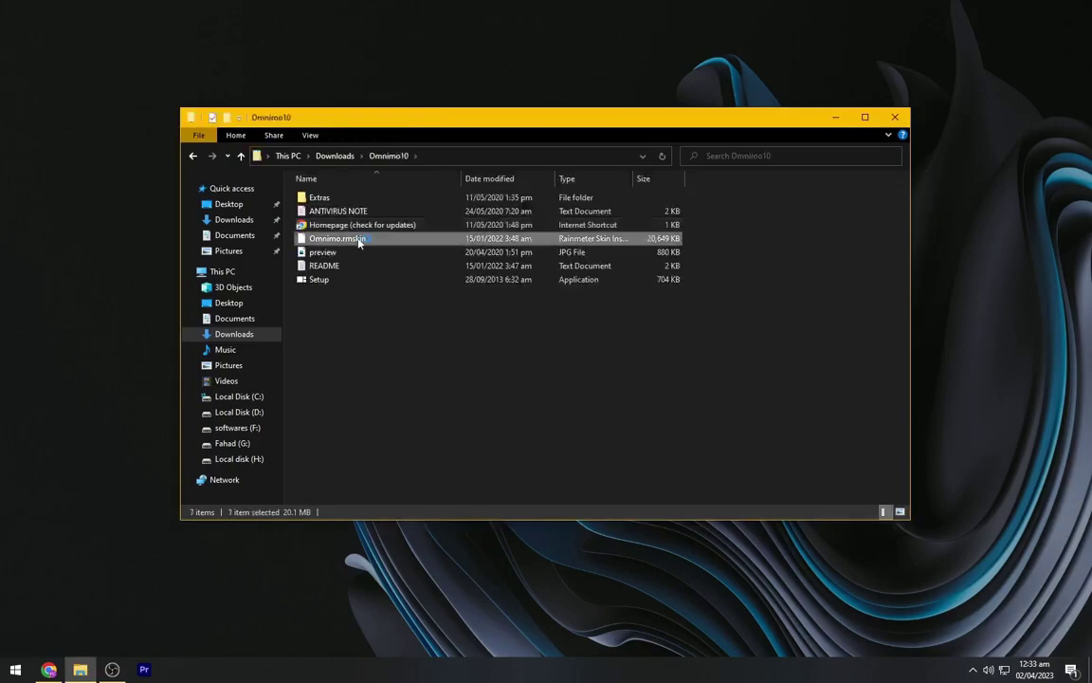
double_click(360, 242)
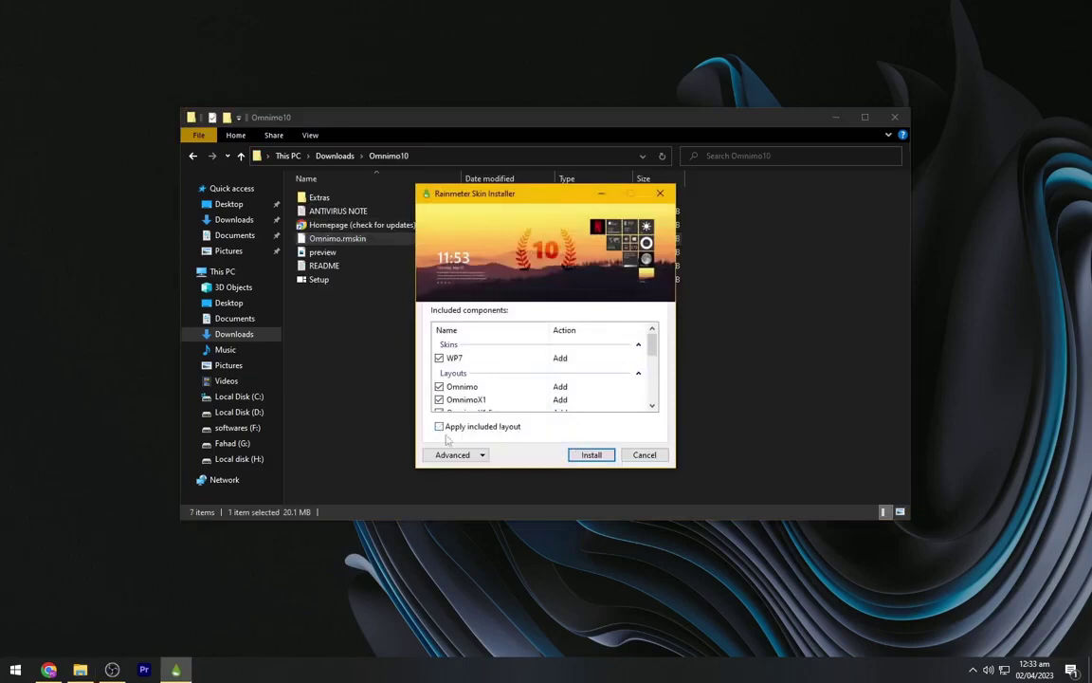
click(588, 456)
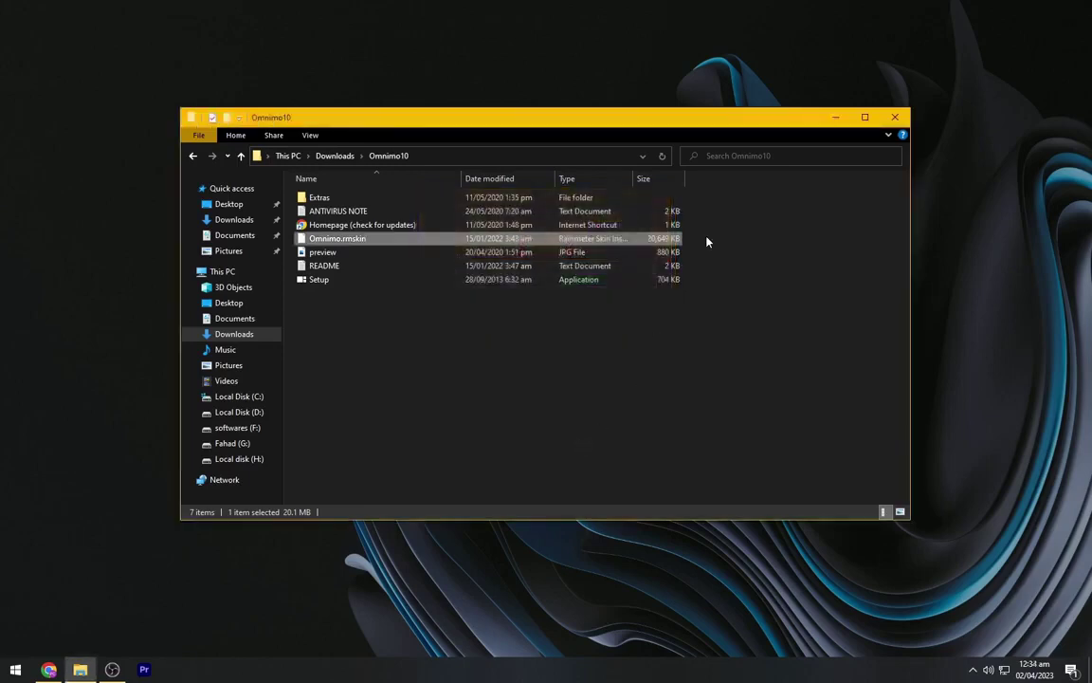
Close the Omnimo10 folder and load the Omnimo layout from Manage Rainmeter's Layouts
click(895, 116)
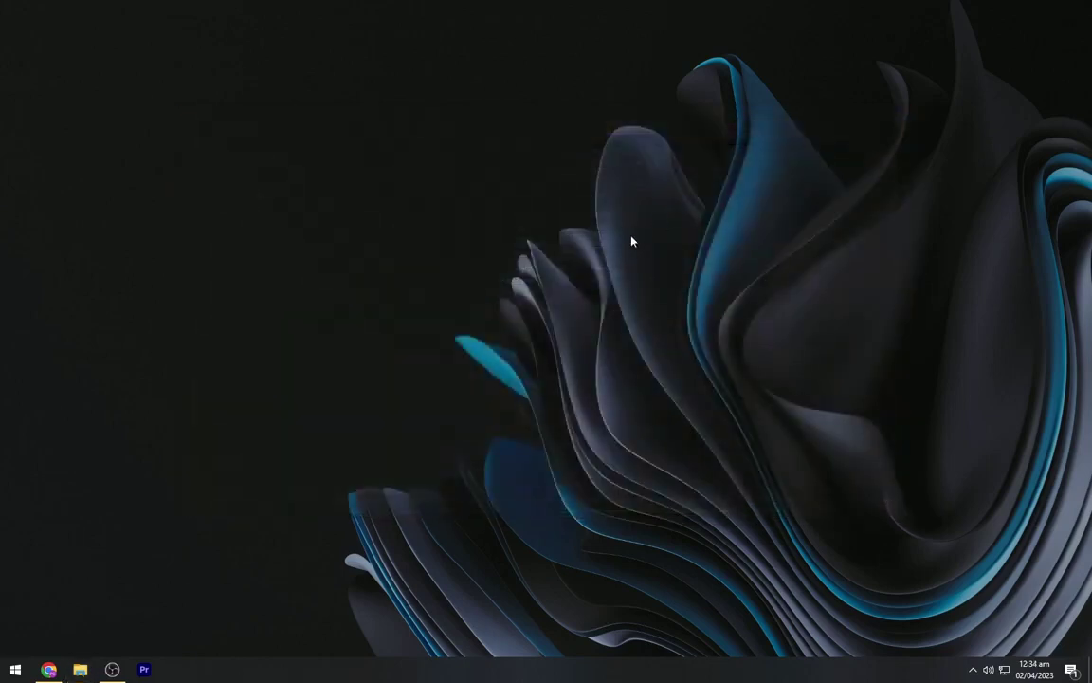
click(974, 670)
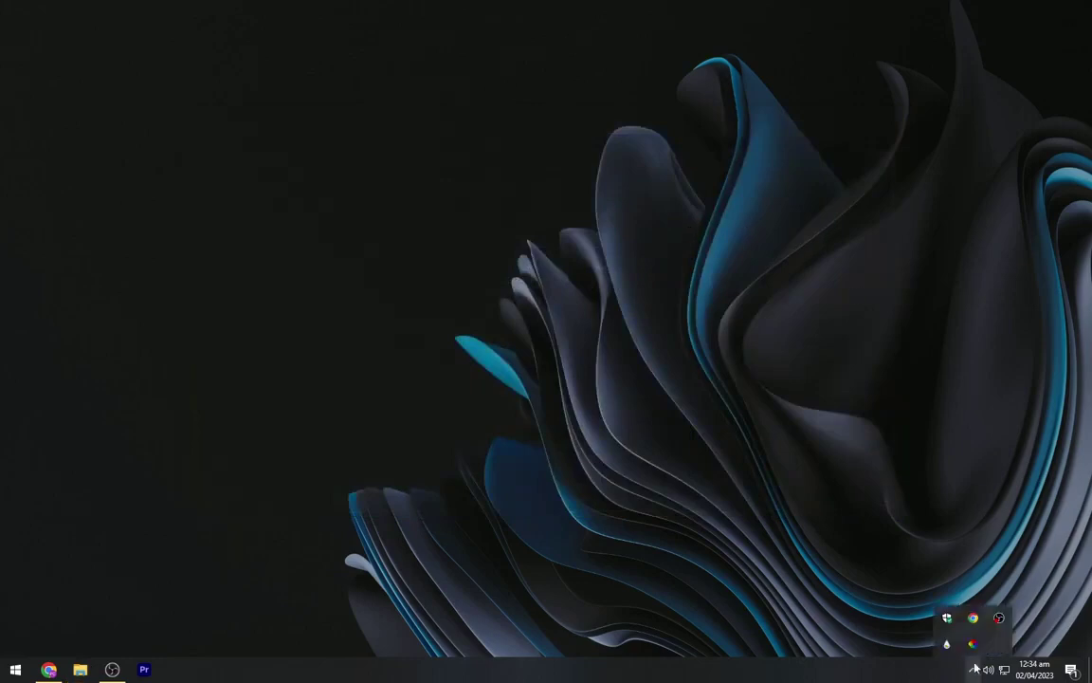
click(946, 643)
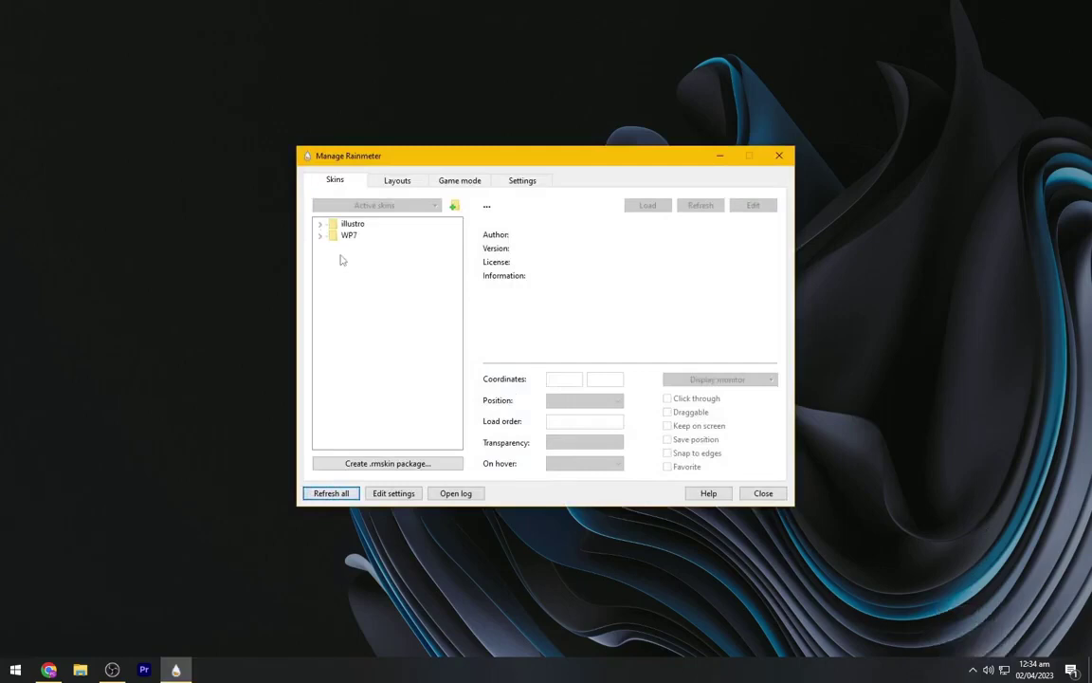
click(398, 182)
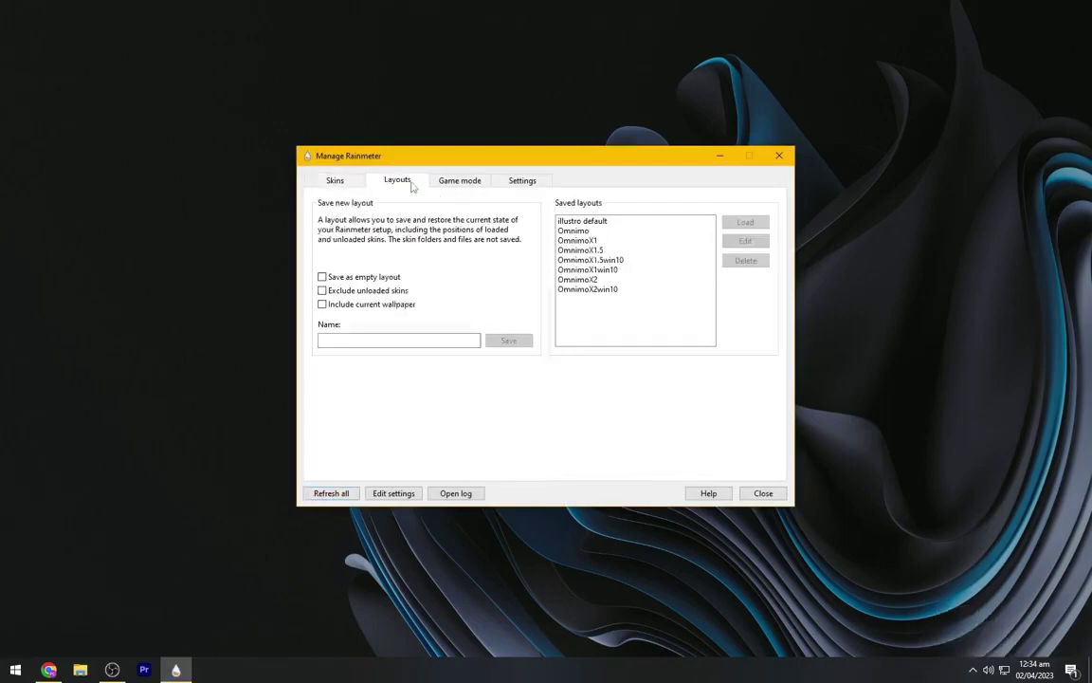
click(577, 231)
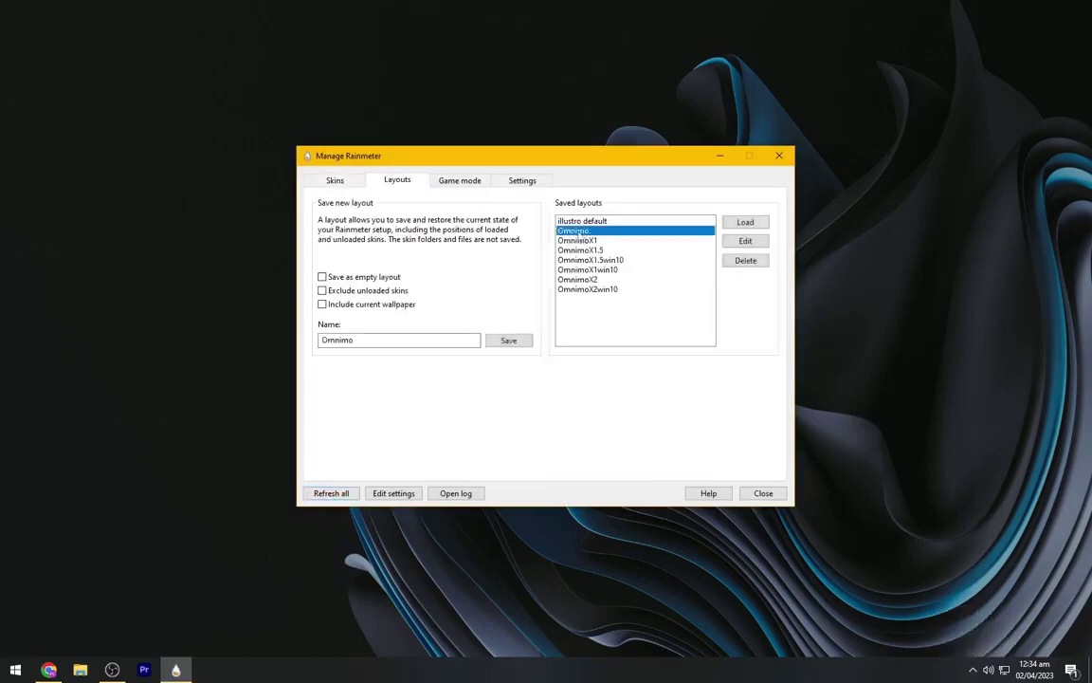
click(737, 225)
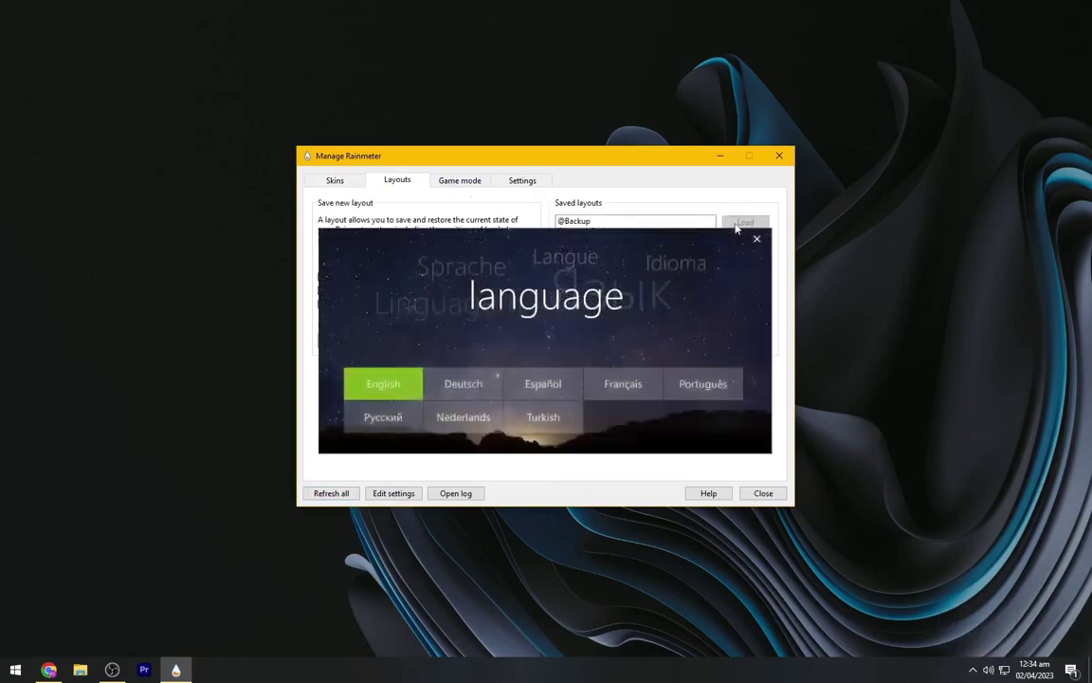
Choose English in the Omnimo setup, accept the style preferences, and close the welcome
click(716, 155)
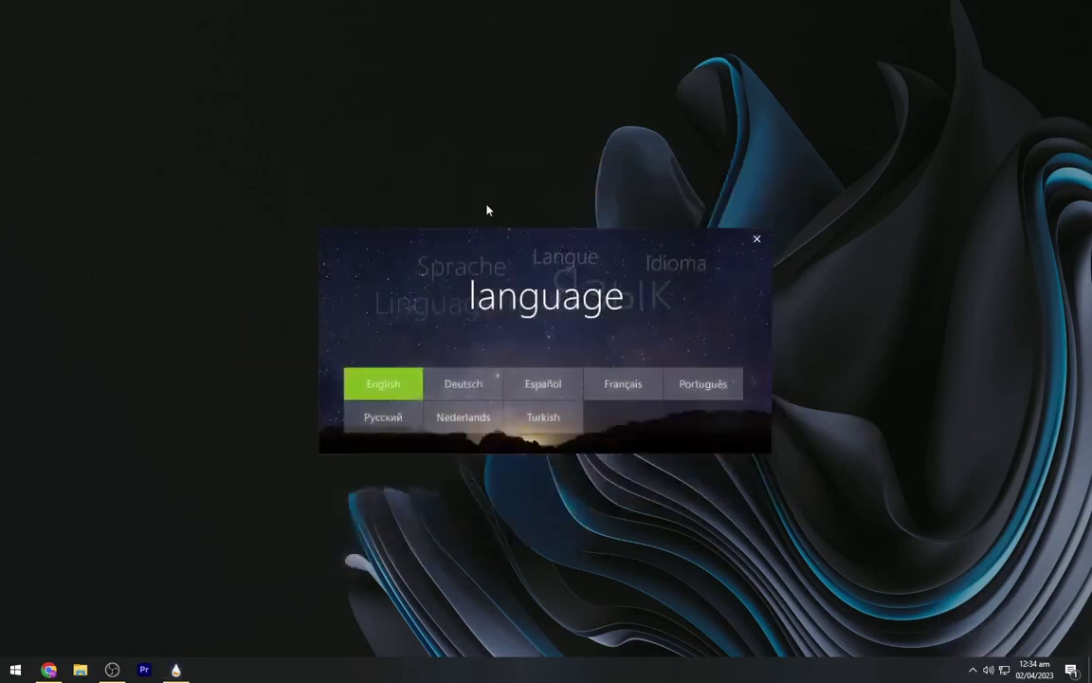
click(384, 384)
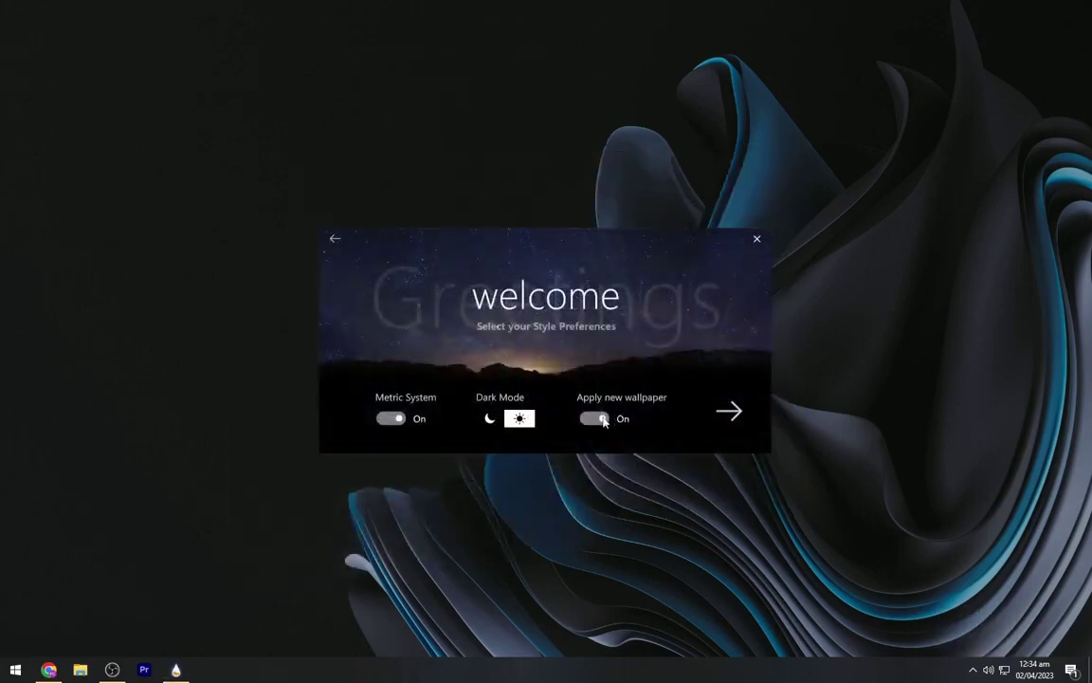
click(730, 413)
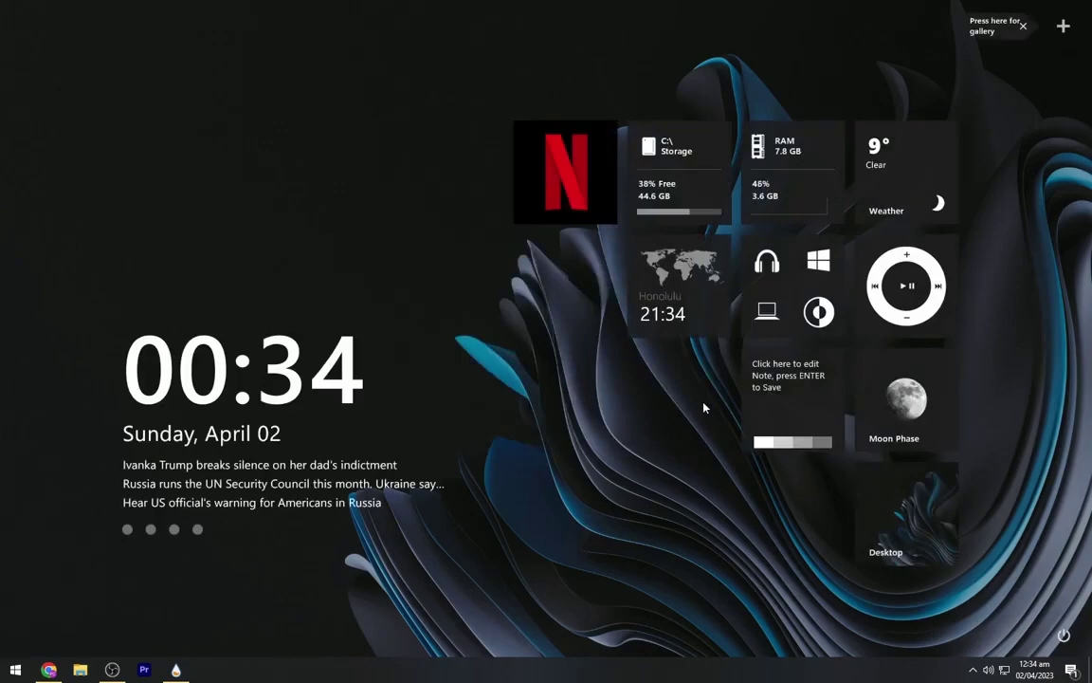
click(709, 157)
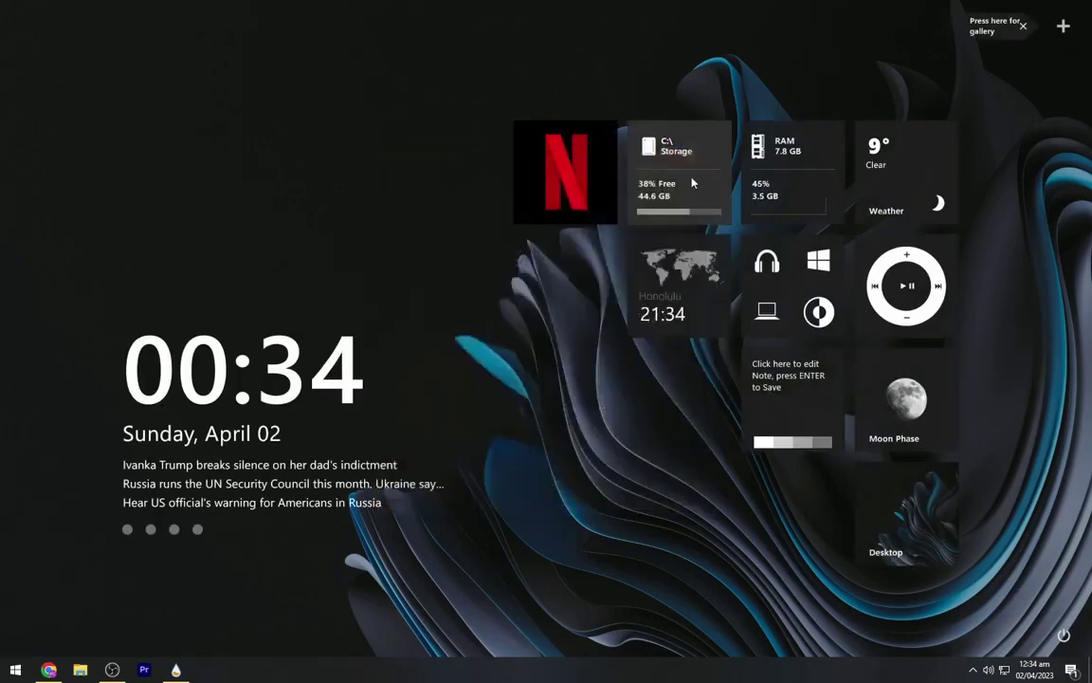
Move the clock widget to the top-left through its Skin Settings
right_click(275, 377)
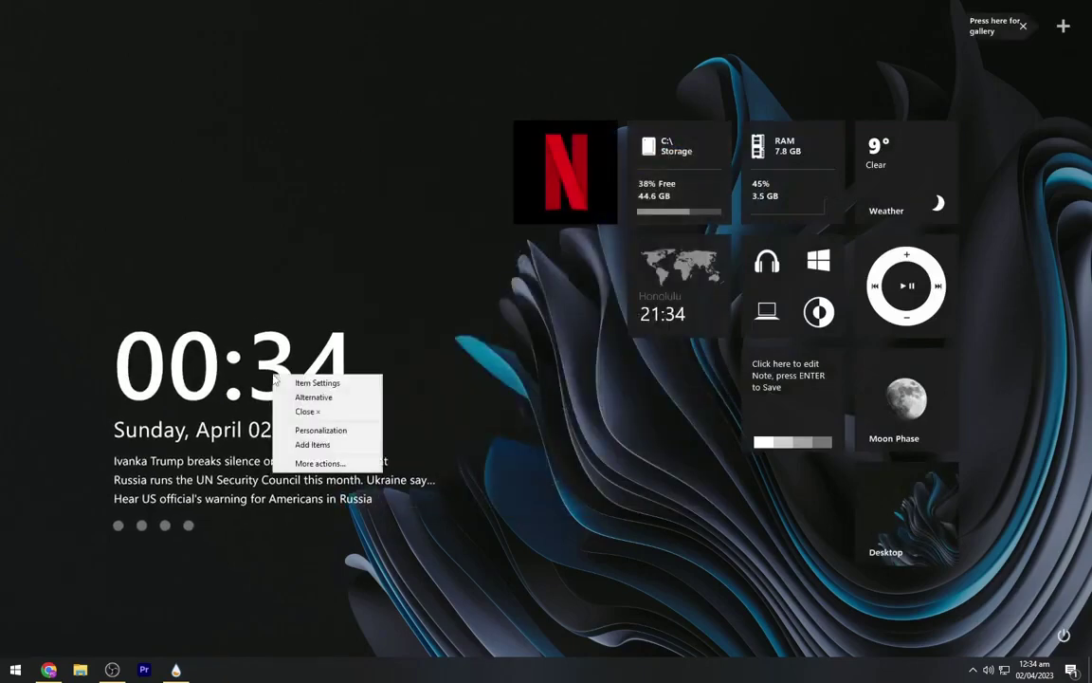
click(294, 383)
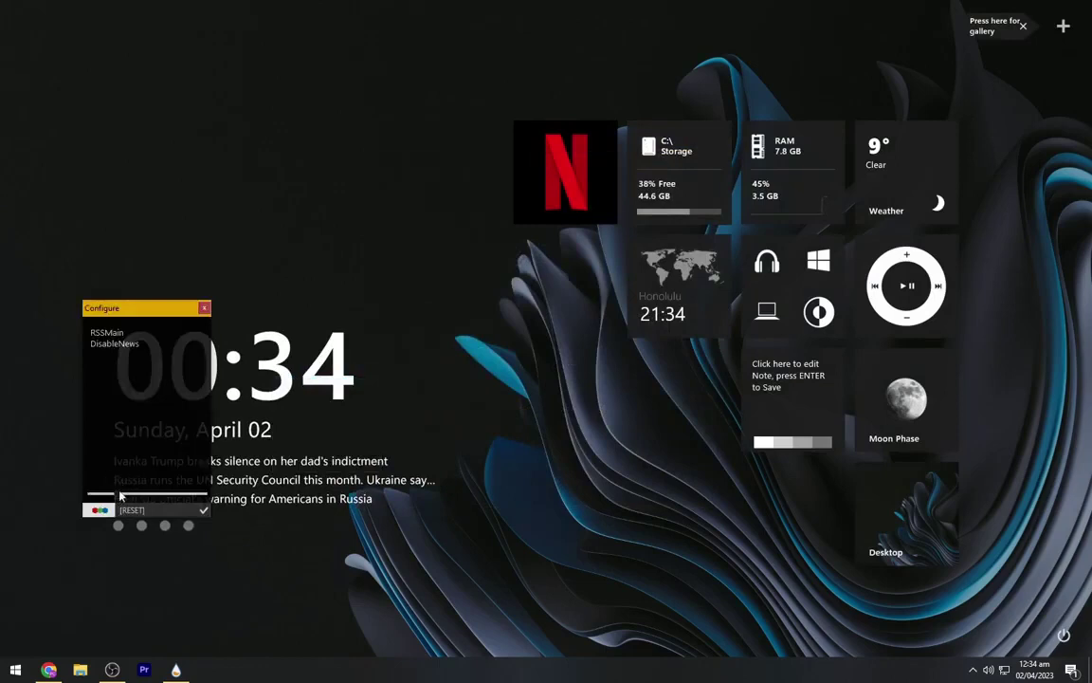
click(203, 512)
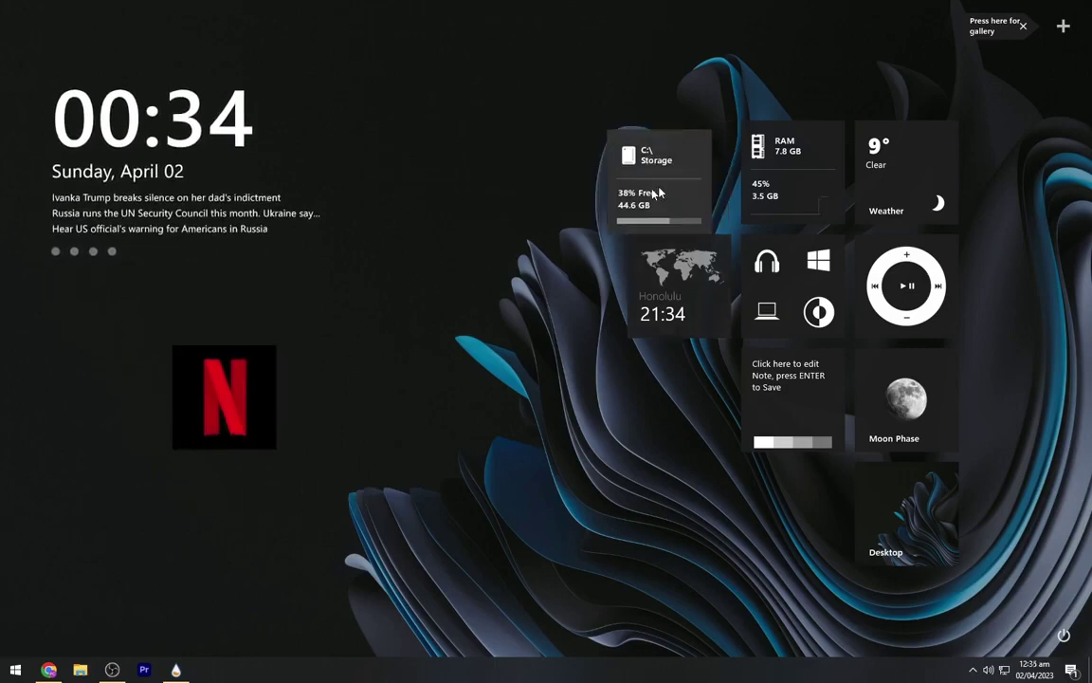
Remove the Storage and RAM tiles and switch Weather to its compact Alternative
right_click(558, 197)
click(584, 260)
right_click(780, 202)
click(806, 266)
right_click(891, 201)
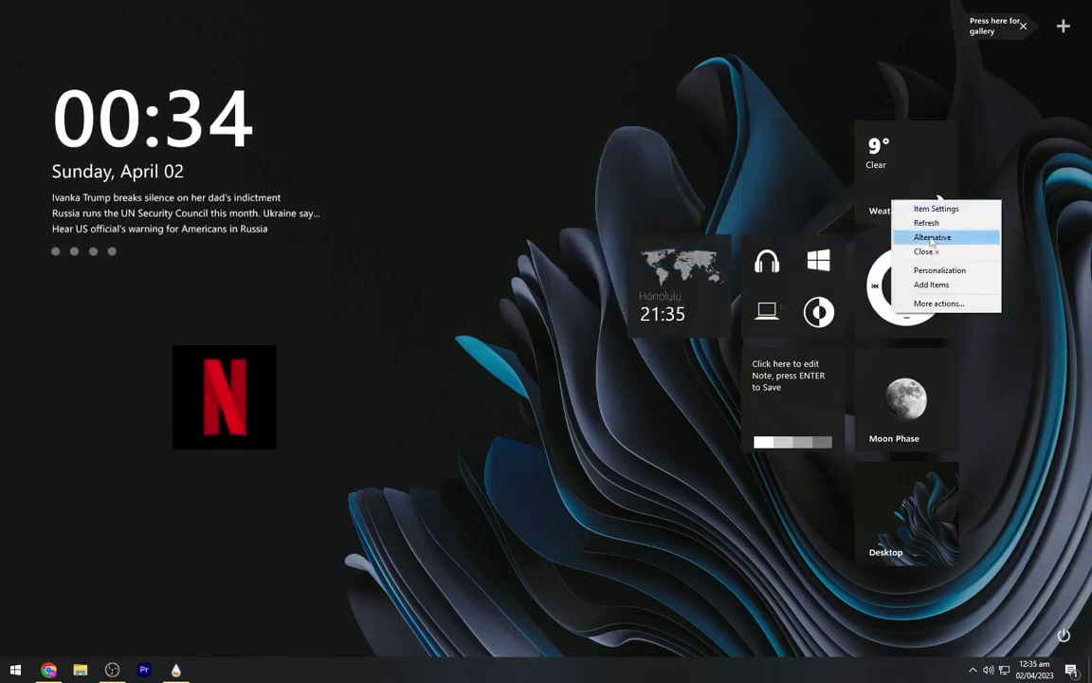
click(926, 235)
Remove the world-clock, headphones, contrast and music player tiles
right_click(683, 304)
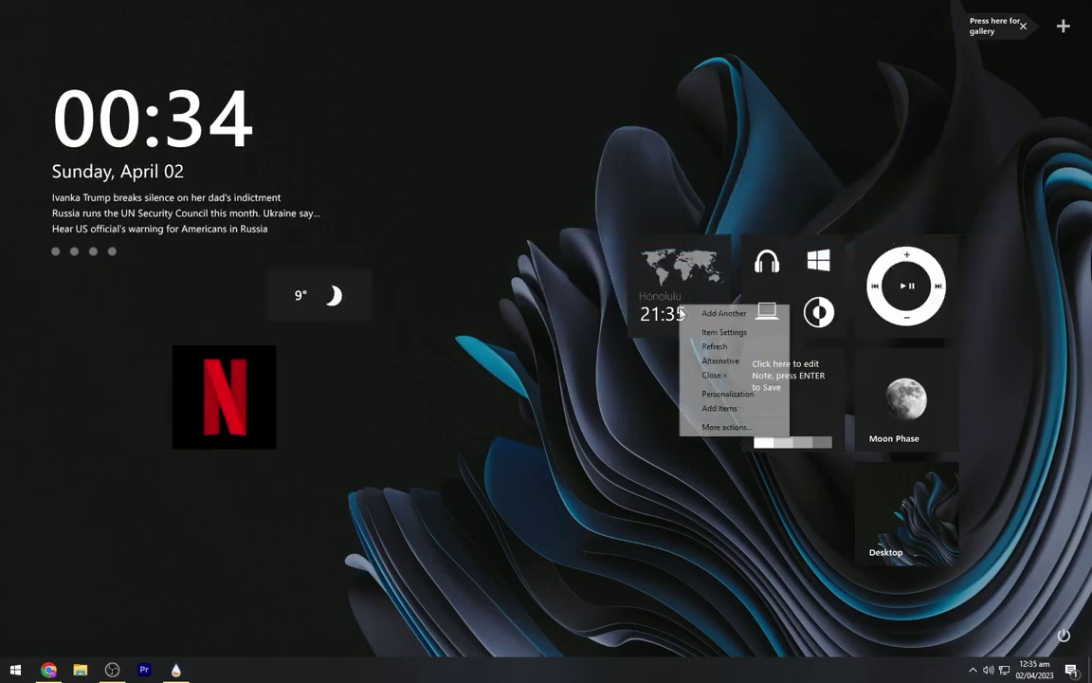
click(708, 366)
right_click(771, 273)
click(797, 336)
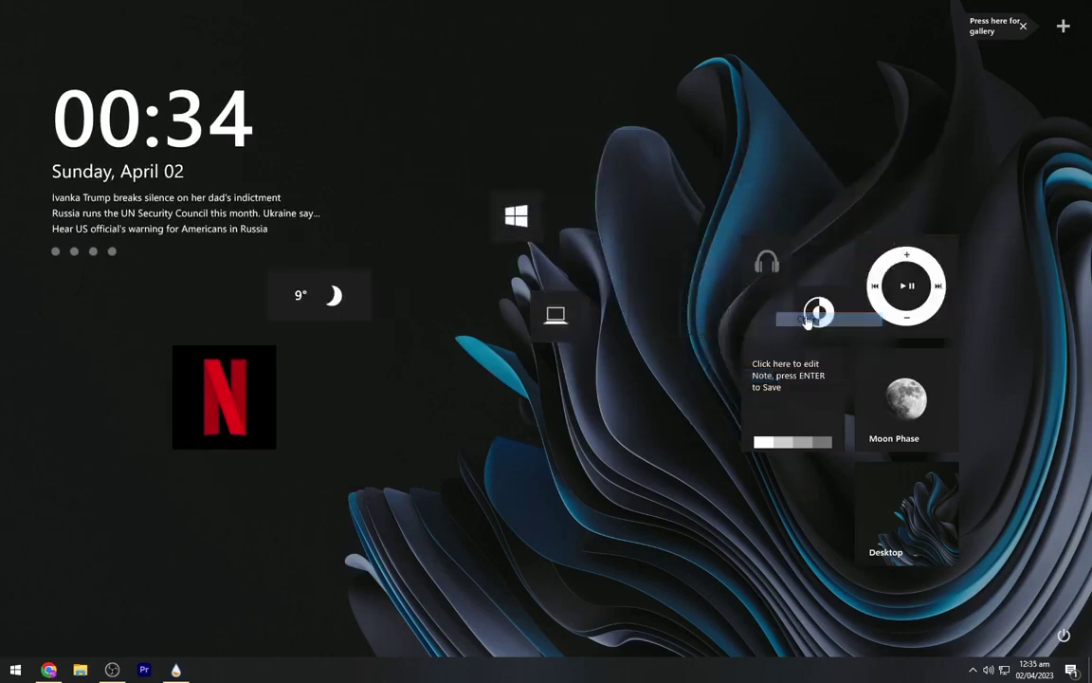
right_click(805, 301)
click(830, 363)
right_click(881, 272)
right_click(815, 390)
click(835, 464)
Remove the Note, Moon Phase and Desktop tiles and unload the gallery hint
right_click(853, 391)
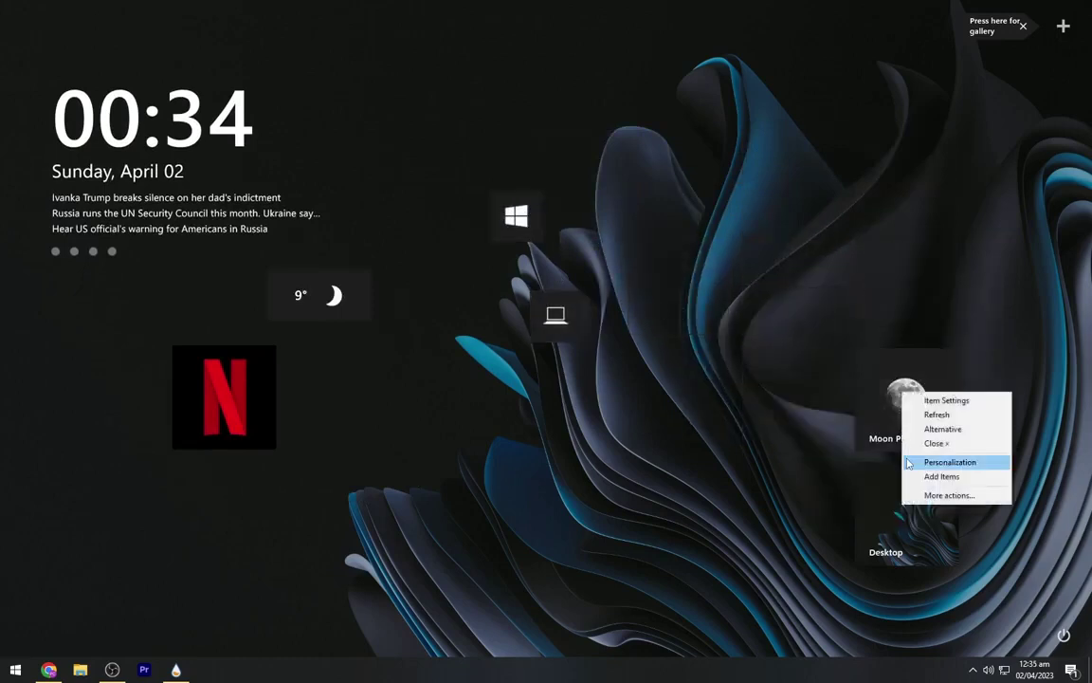
click(878, 442)
right_click(914, 543)
click(949, 484)
right_click(995, 28)
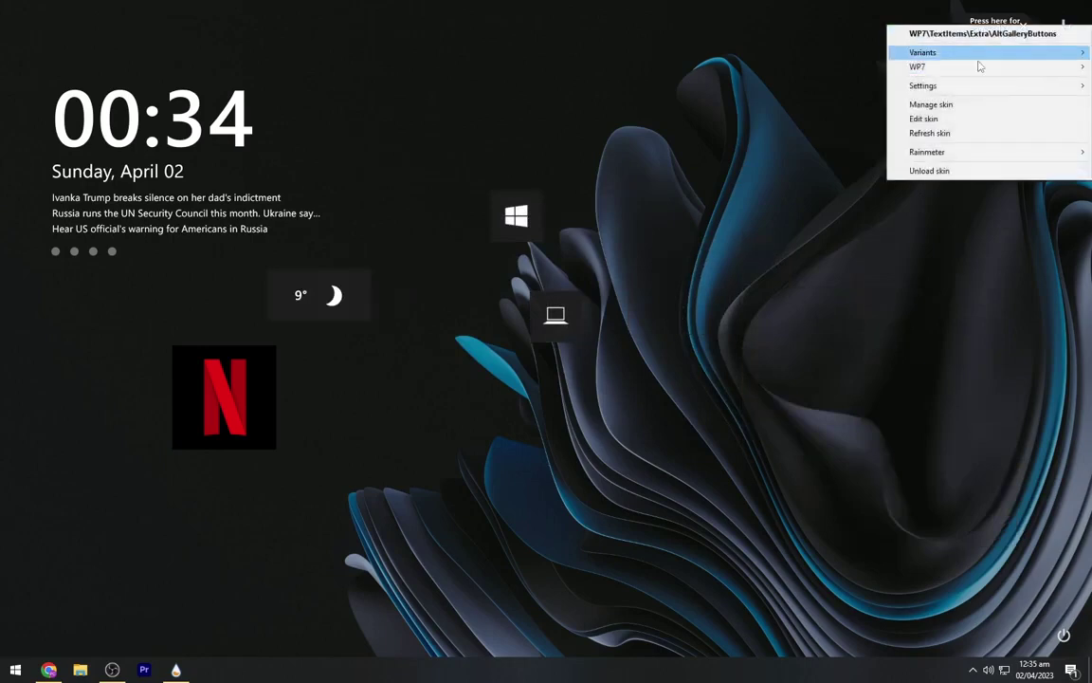
click(934, 158)
Open the Omnimo UI personalization gallery from the add-items menu and move it aside
mouse_move(1047, 626)
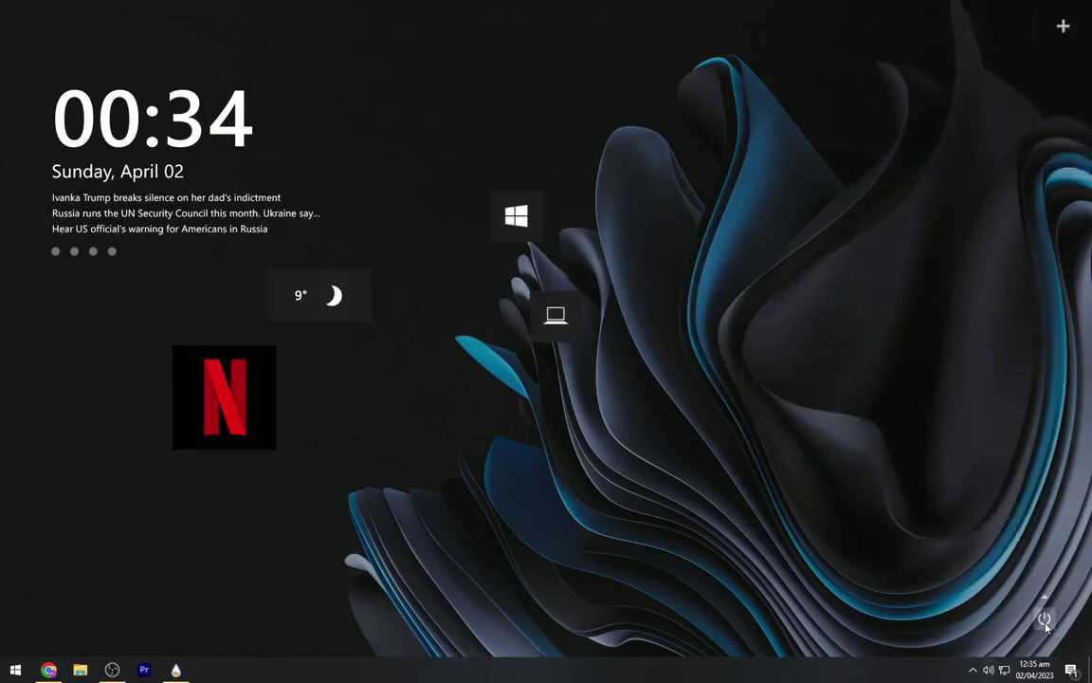
click(1045, 44)
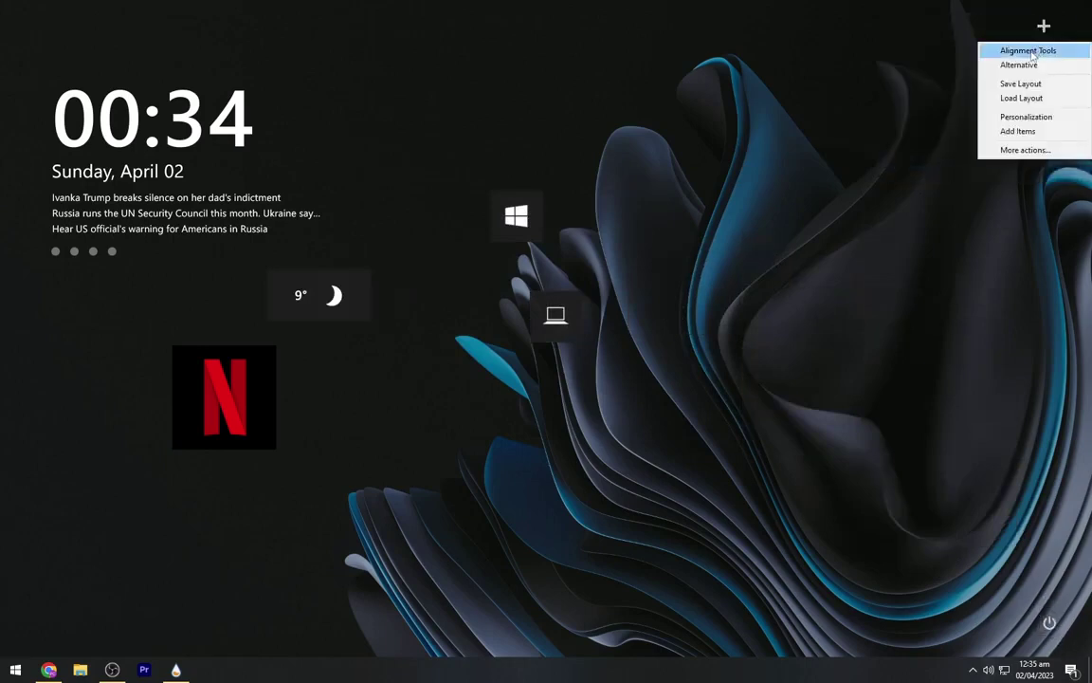
click(1005, 120)
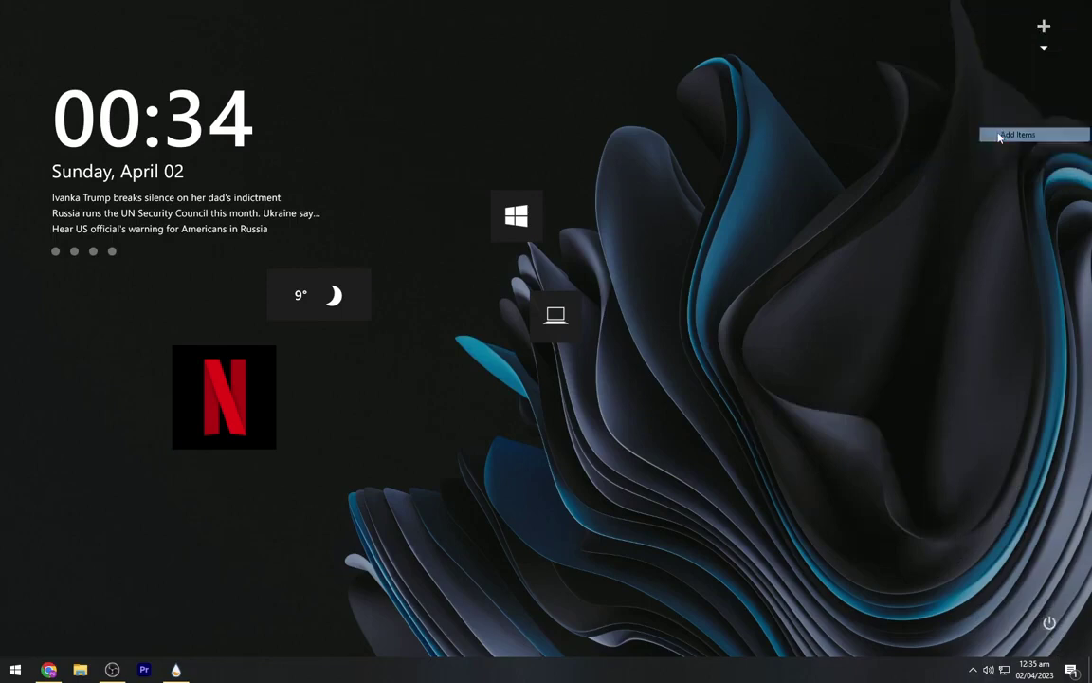
drag(608, 151, 643, 106)
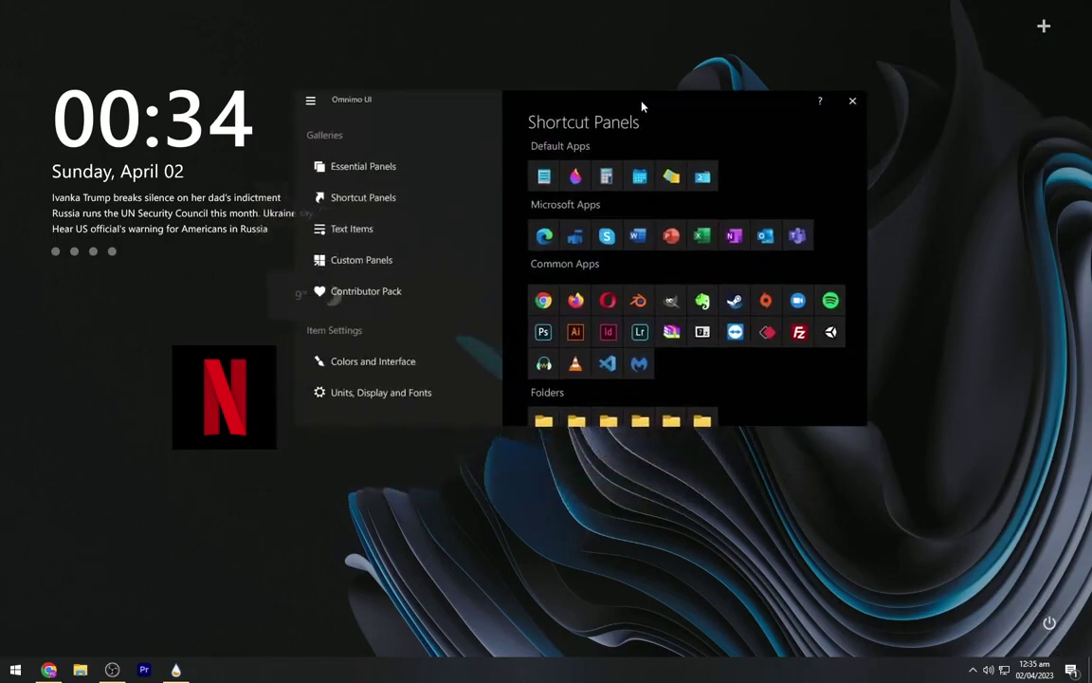
Add Word, Notepad, Paint, Chrome and Photoshop shortcut tiles and close the gallery
click(645, 239)
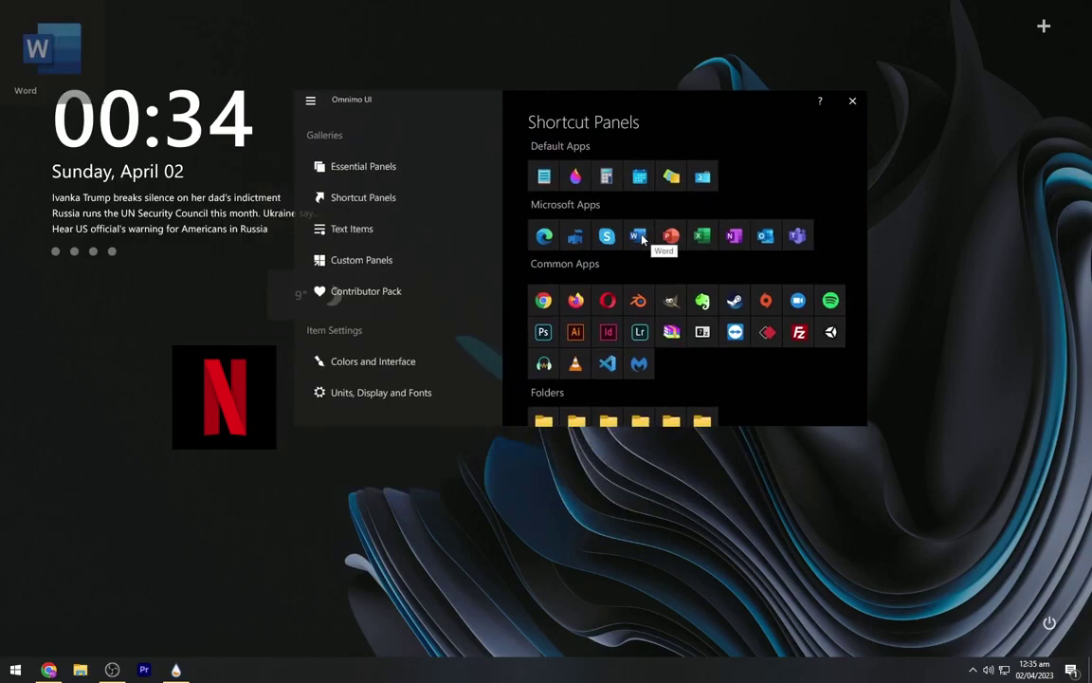
click(545, 177)
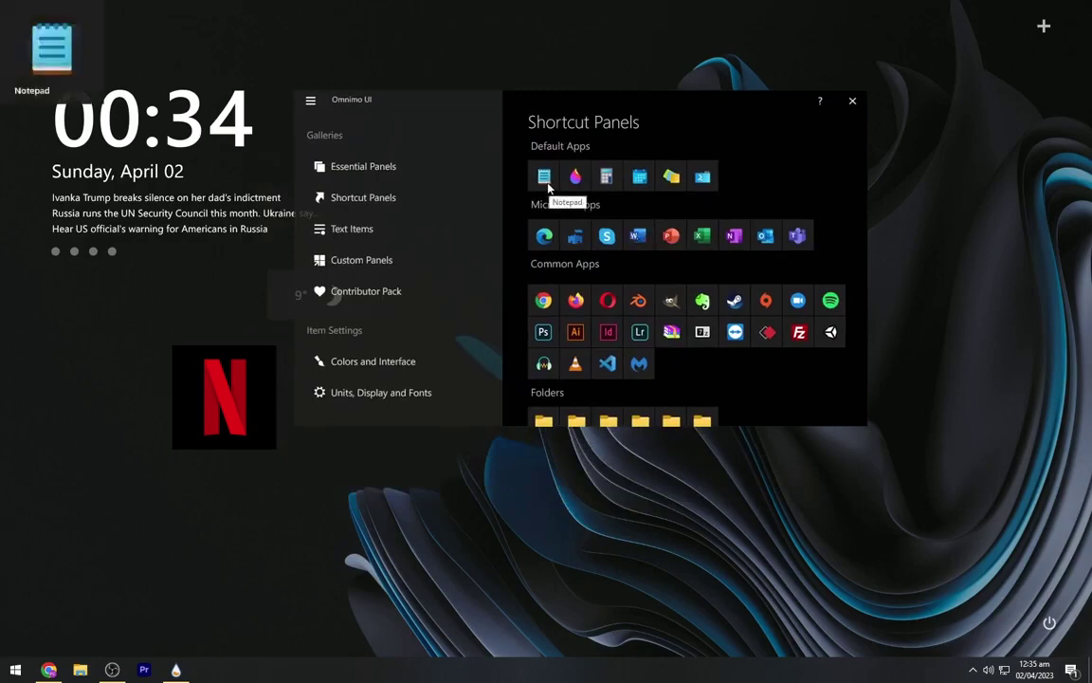
click(574, 176)
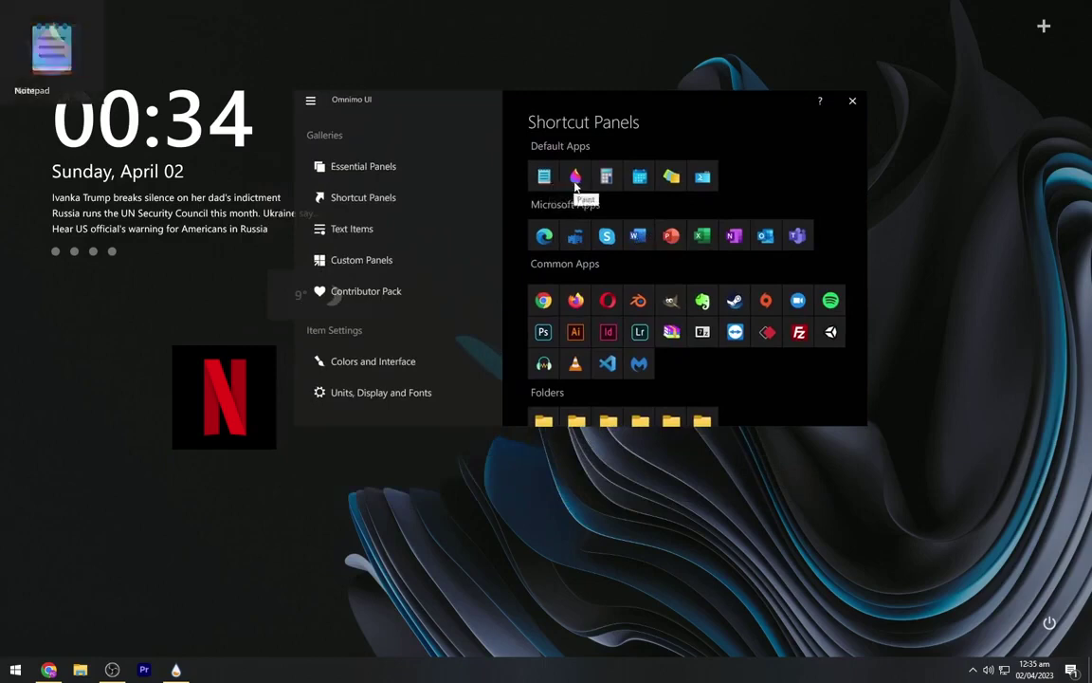
click(543, 301)
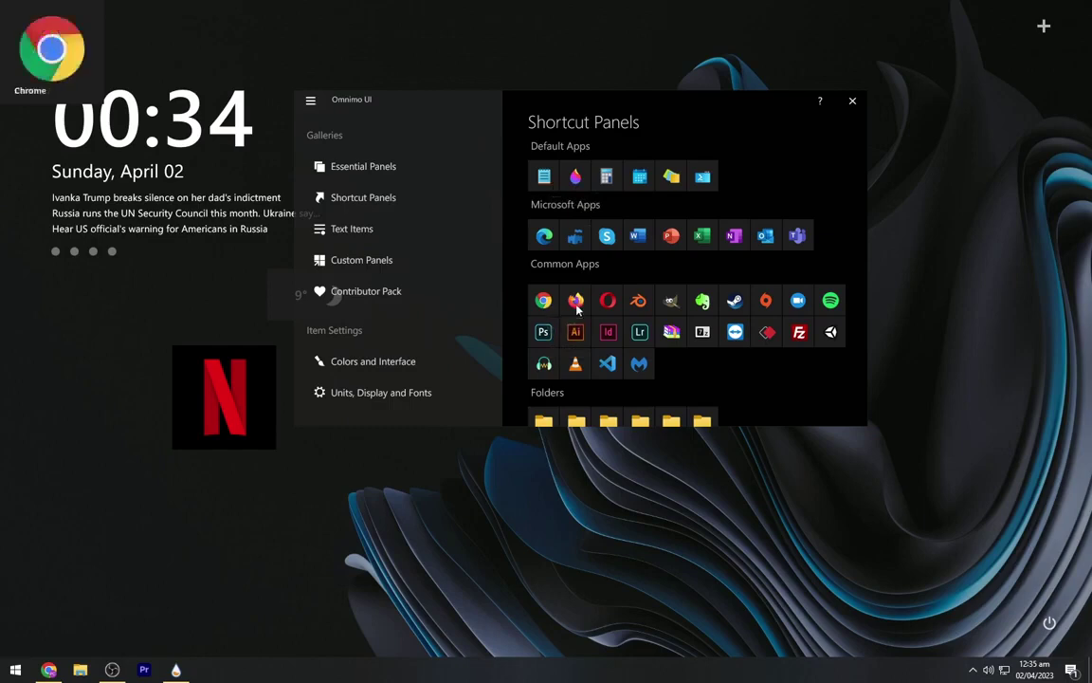
click(576, 302)
scroll(603, 351, down, 1)
click(544, 286)
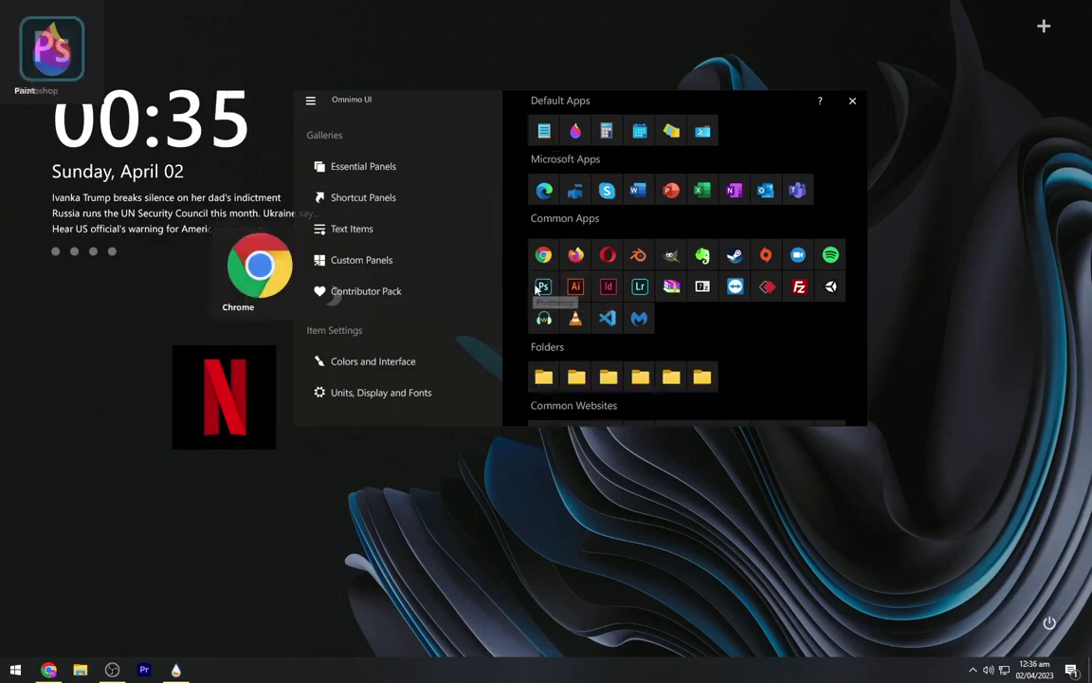
click(853, 100)
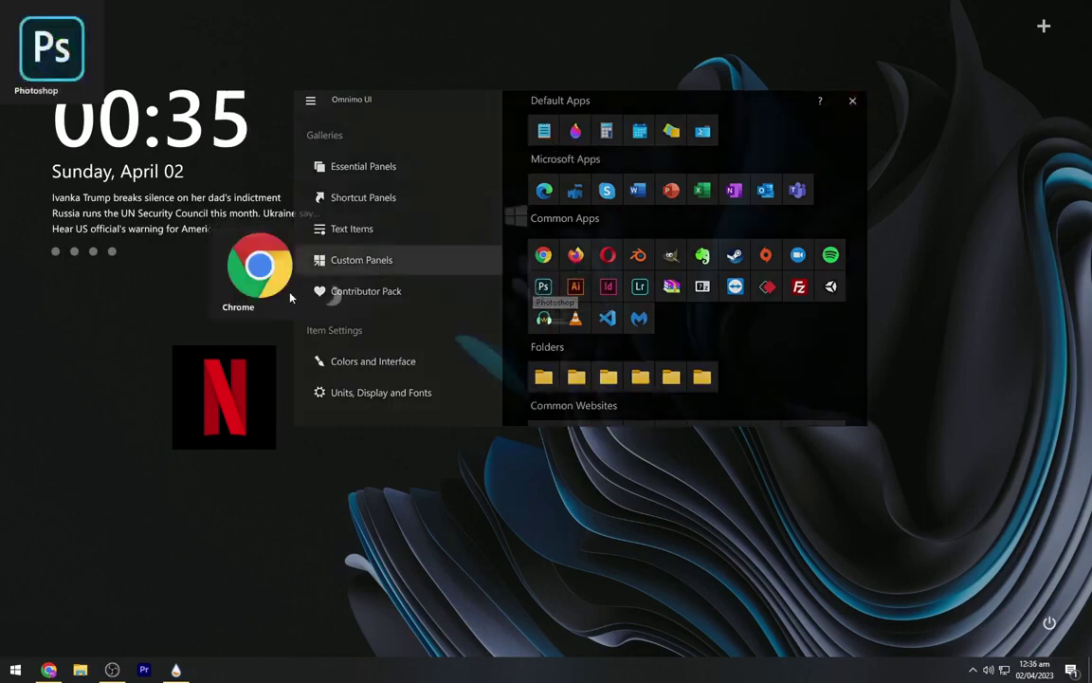
Switch the Photoshop, Paint, Word and Notepad tiles to their small Alternative look
right_click(431, 374)
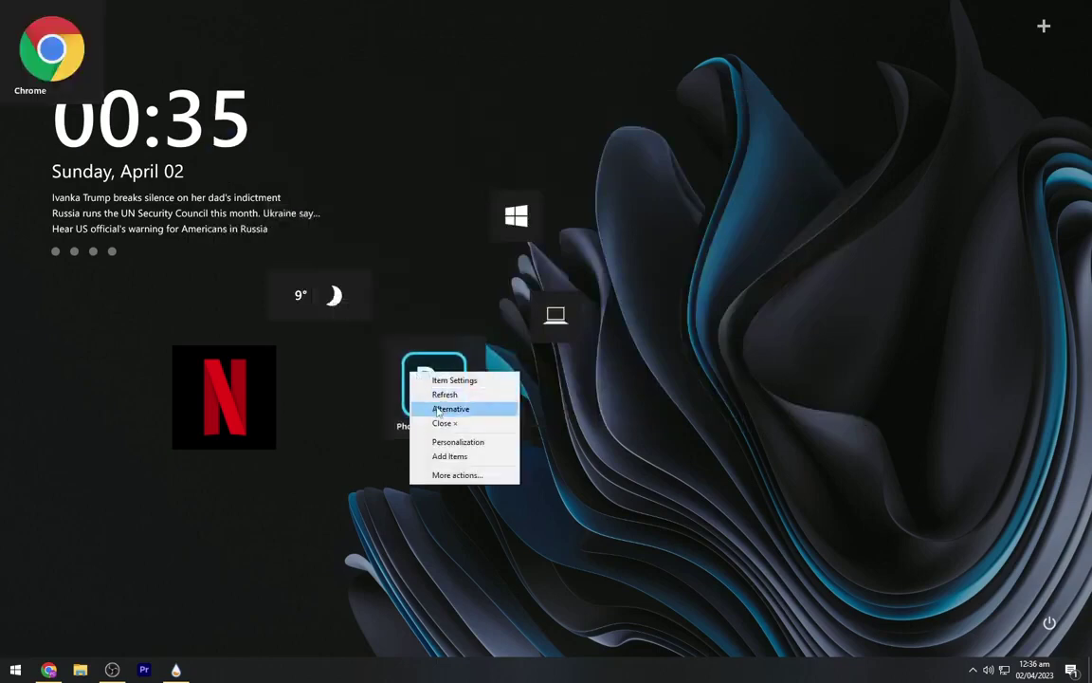
click(451, 407)
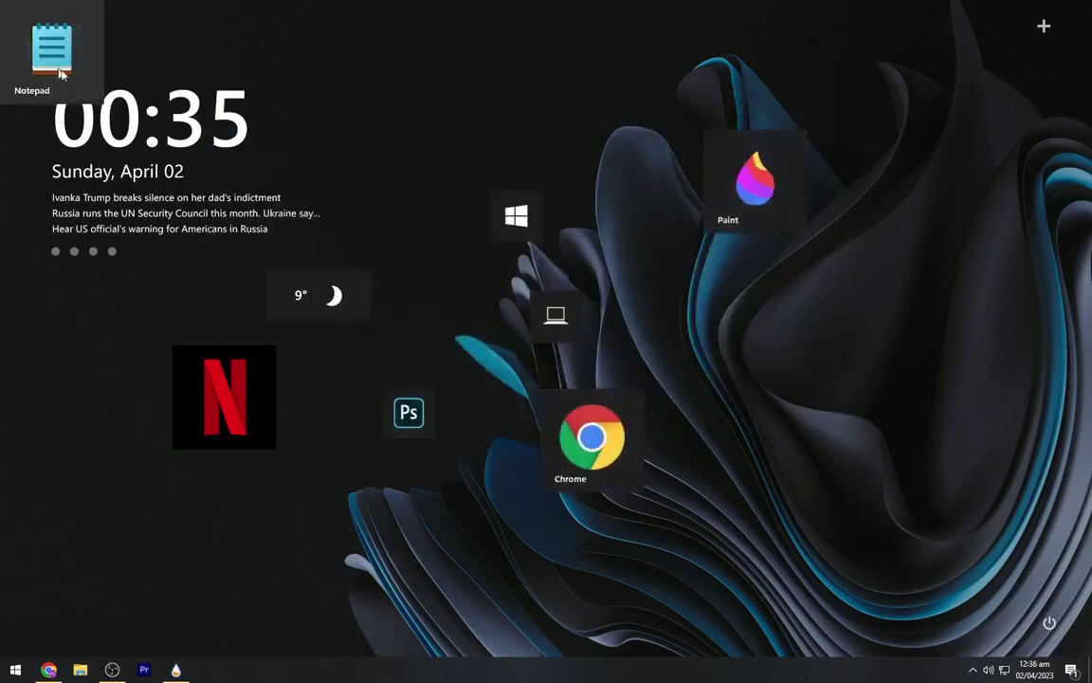
right_click(748, 189)
click(794, 213)
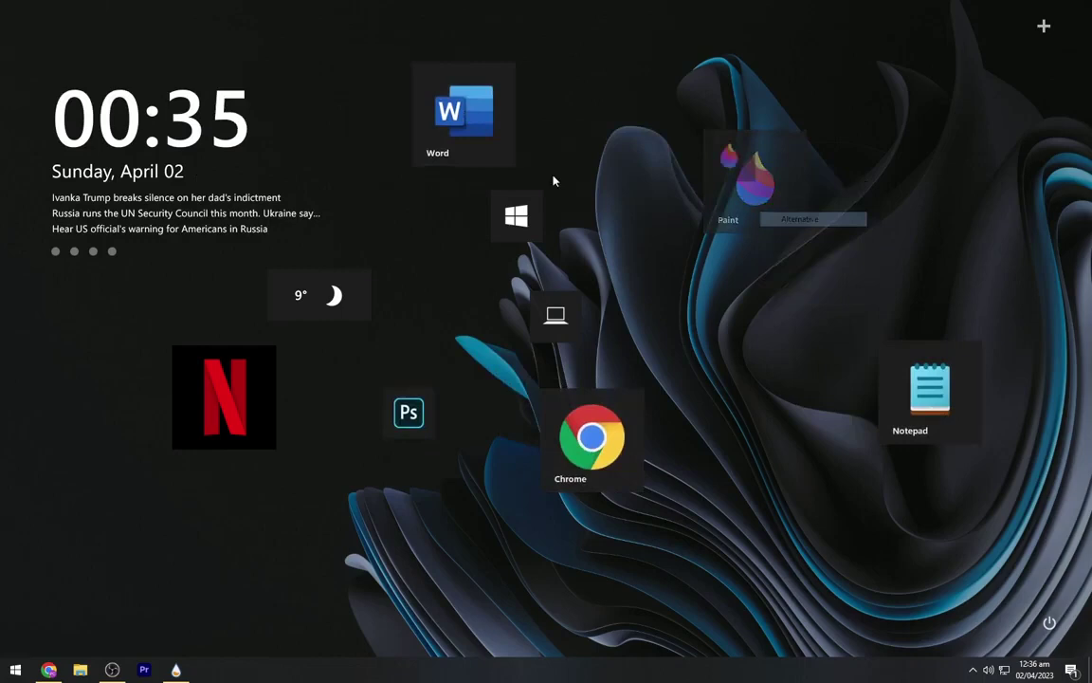
right_click(507, 143)
click(556, 181)
right_click(900, 384)
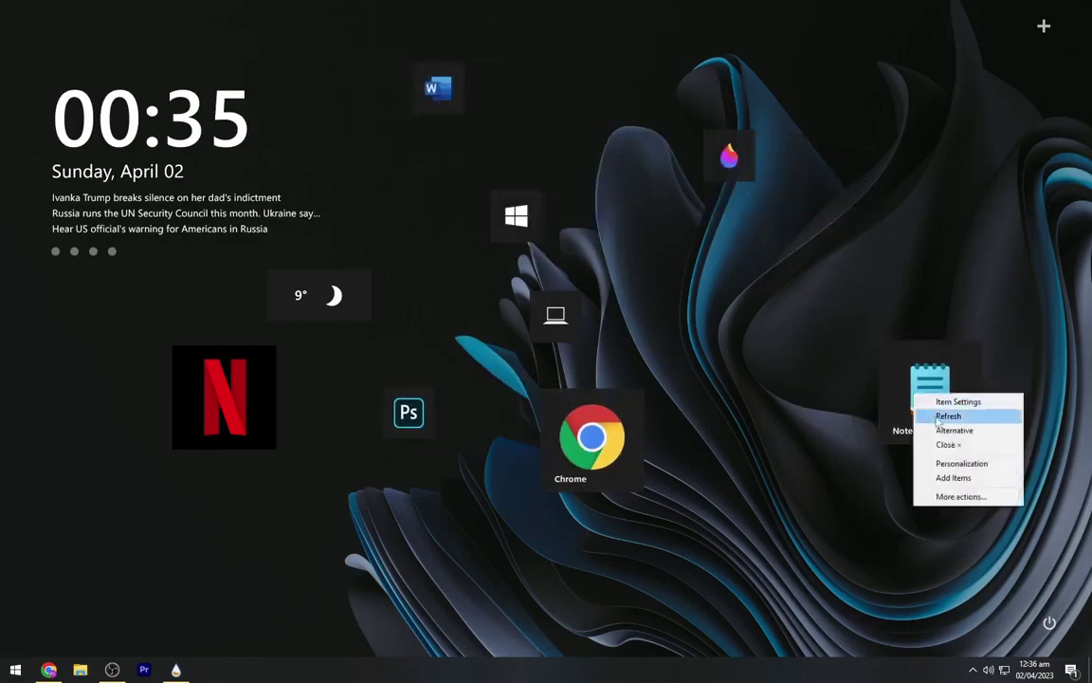
click(938, 421)
Arrange the clock, weather, Windows and laptop tiles at the left, moving Netflix aside
drag(281, 305, 76, 304)
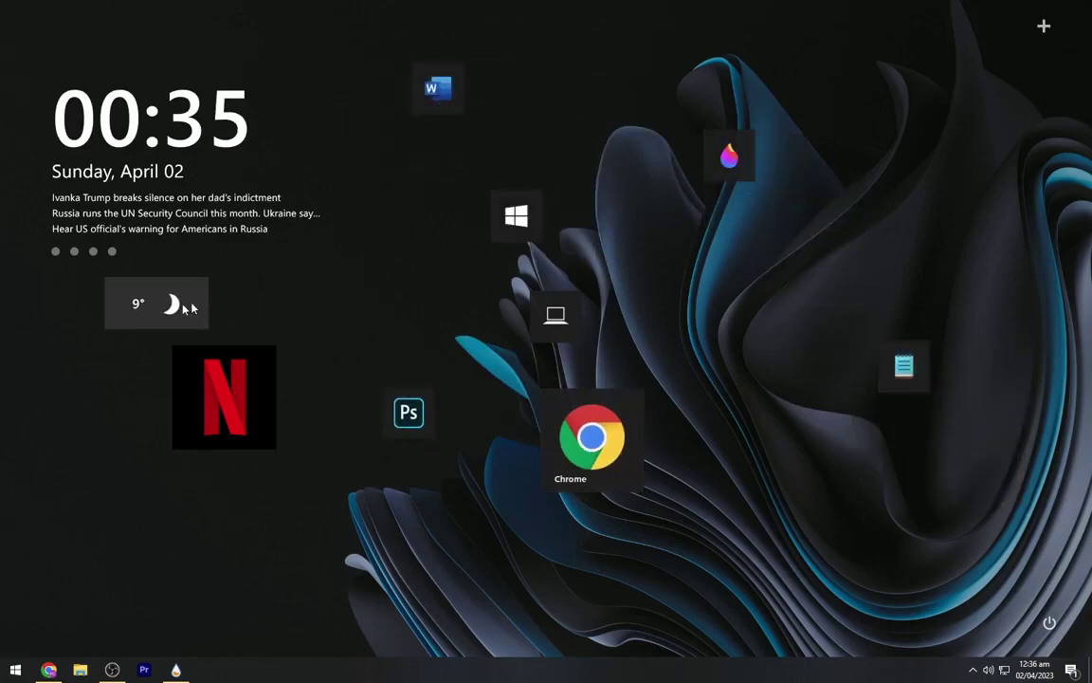
drag(170, 166, 166, 84)
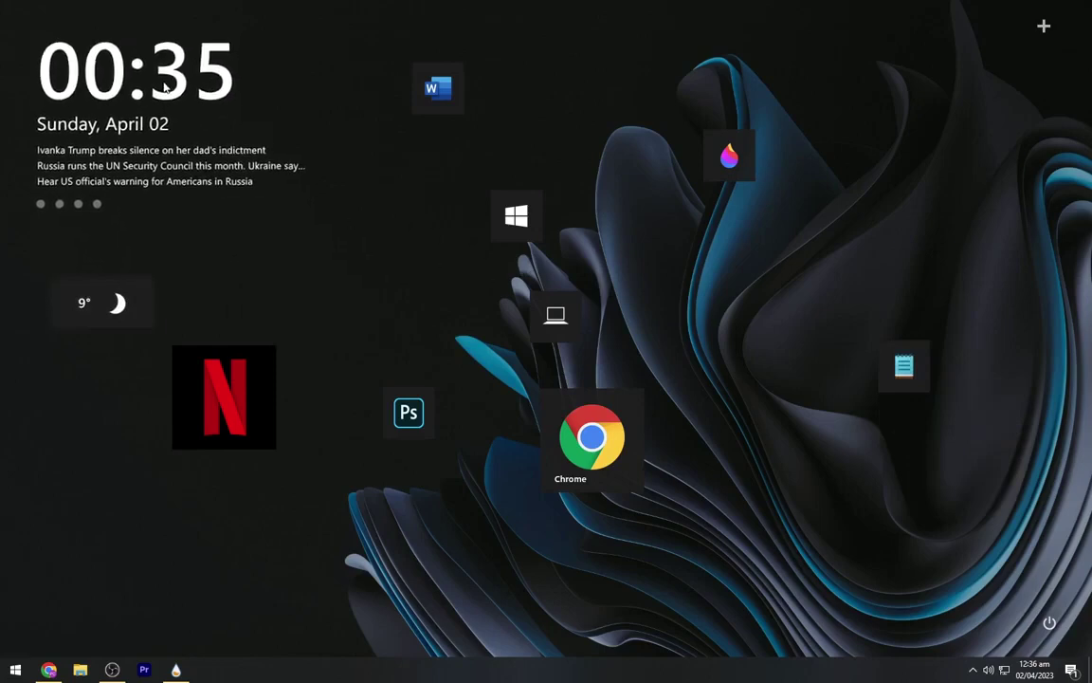
mouse_move(116, 283)
drag(115, 283, 99, 251)
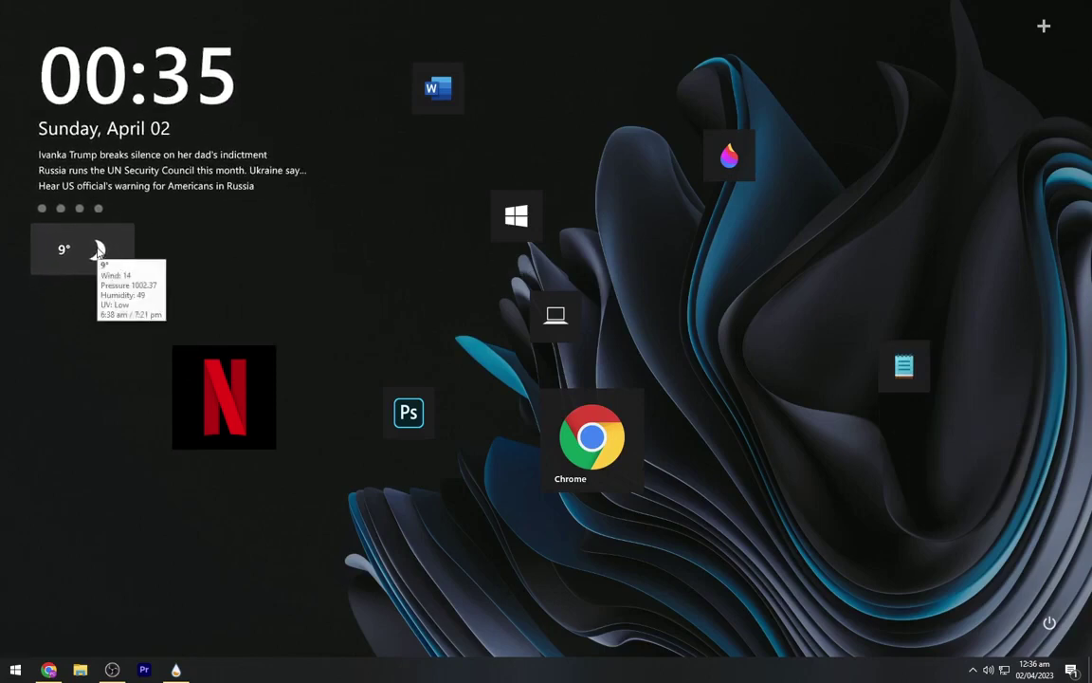
drag(266, 411, 385, 582)
drag(505, 233, 83, 315)
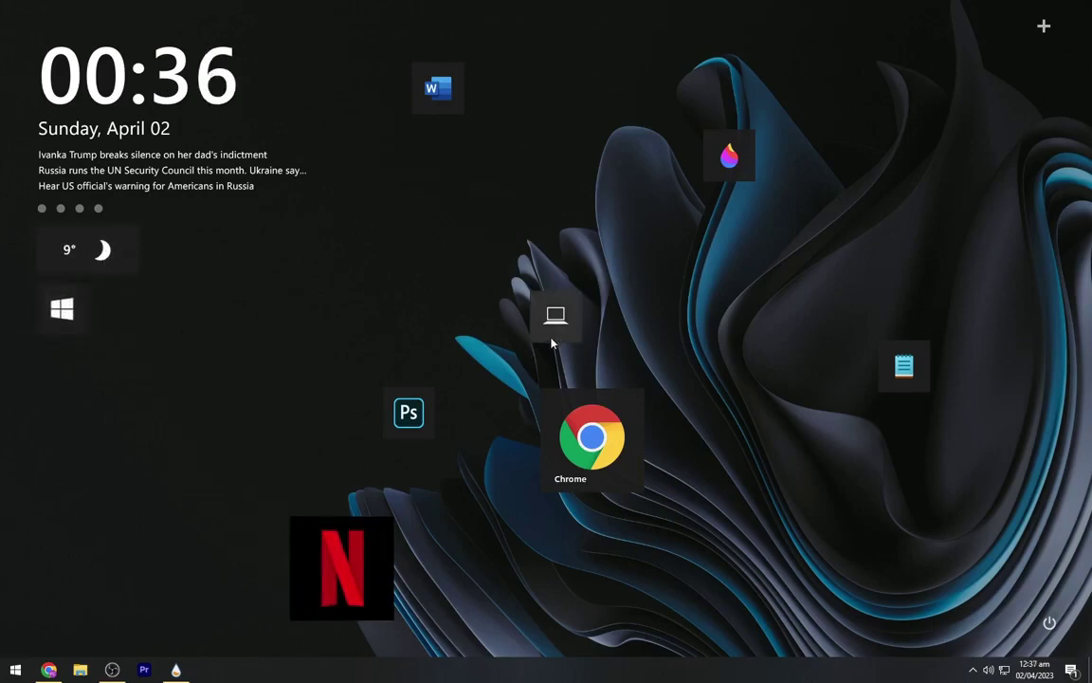
drag(552, 334, 123, 329)
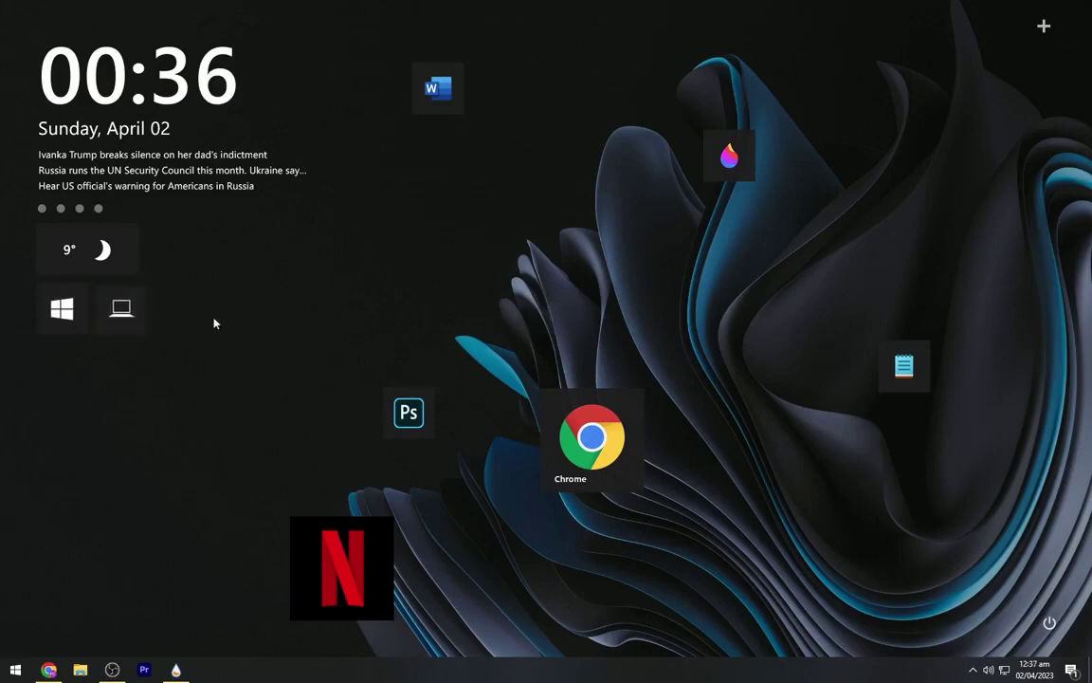
Grid the Paint, Word, Notepad and Photoshop tiles below, and put Netflix beside Chrome
drag(735, 178, 76, 401)
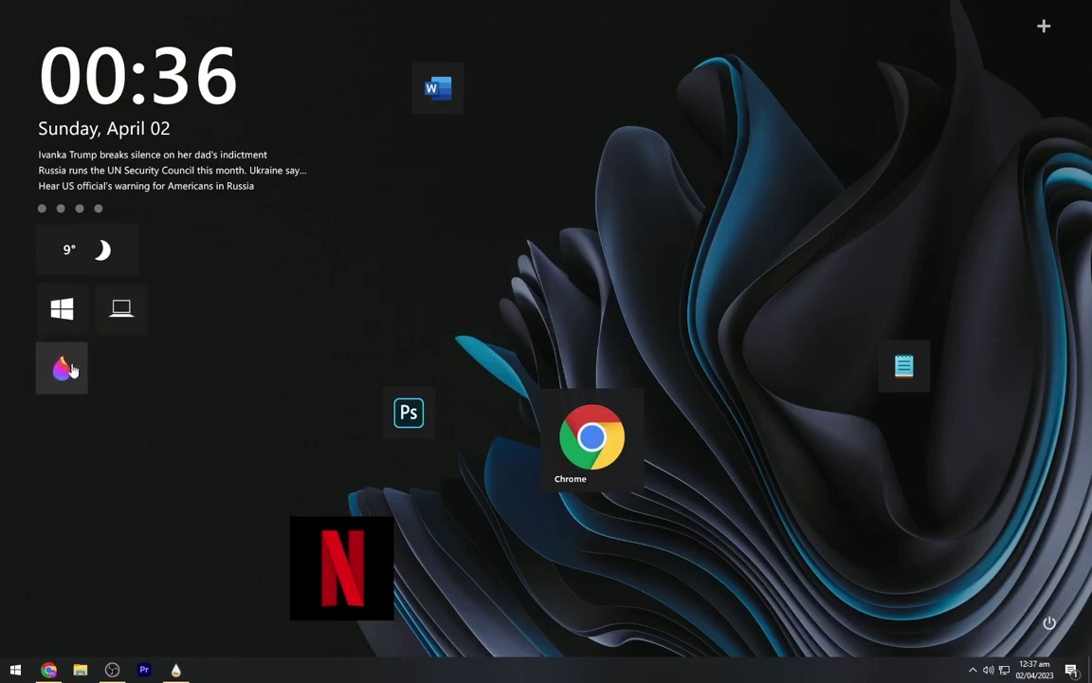
drag(441, 96, 115, 377)
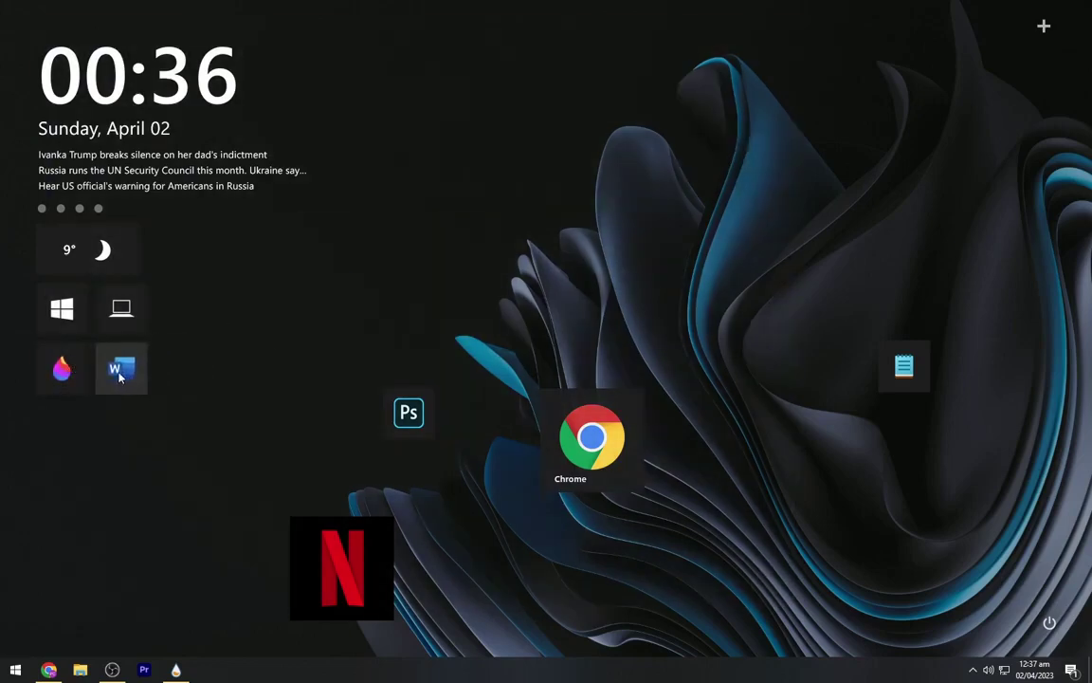
drag(902, 377, 64, 444)
drag(409, 412, 119, 455)
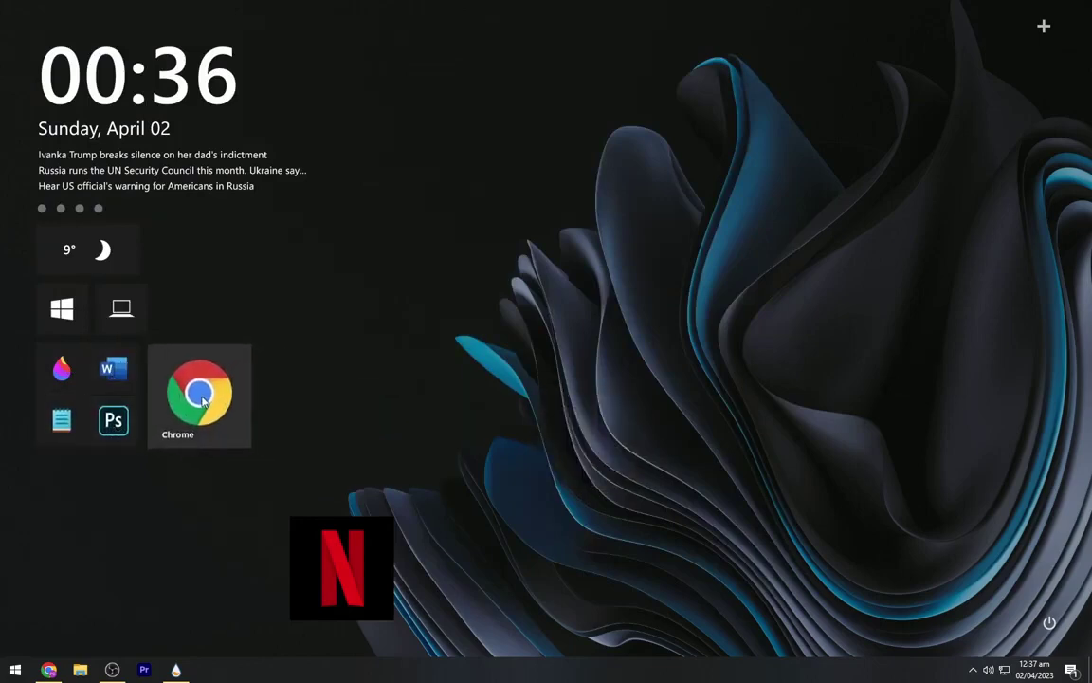
drag(349, 560, 319, 385)
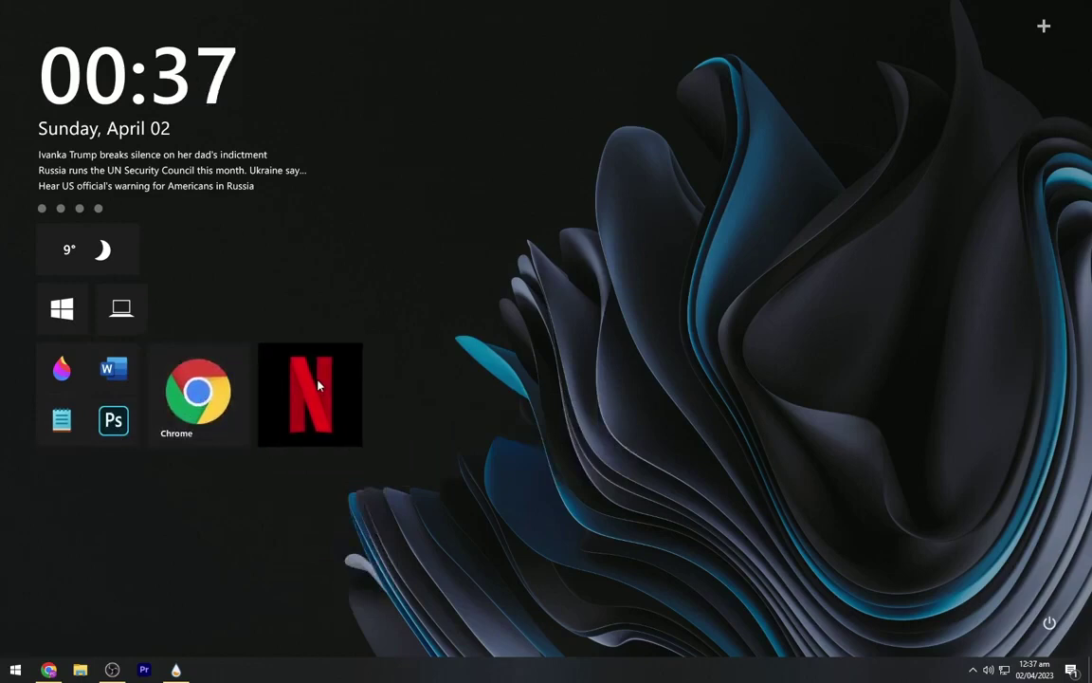
Add a YouTube shortcut tile, switch it to Alternative, and place it beside the laptop tile
click(1051, 36)
click(1014, 134)
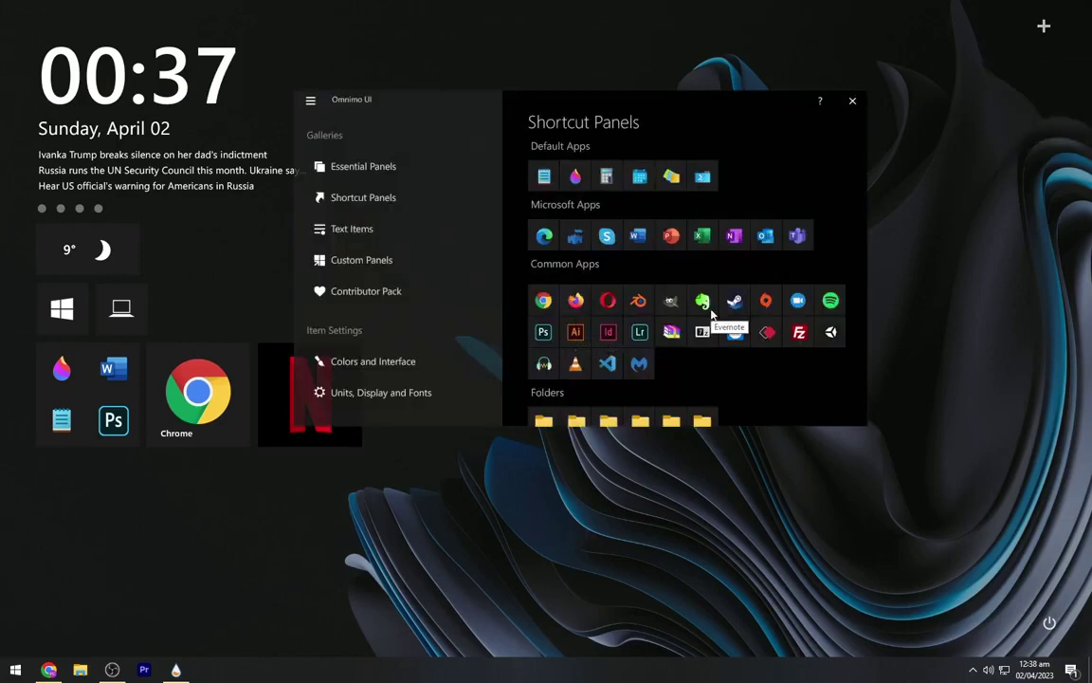
scroll(711, 313, down, 1)
right_click(76, 60)
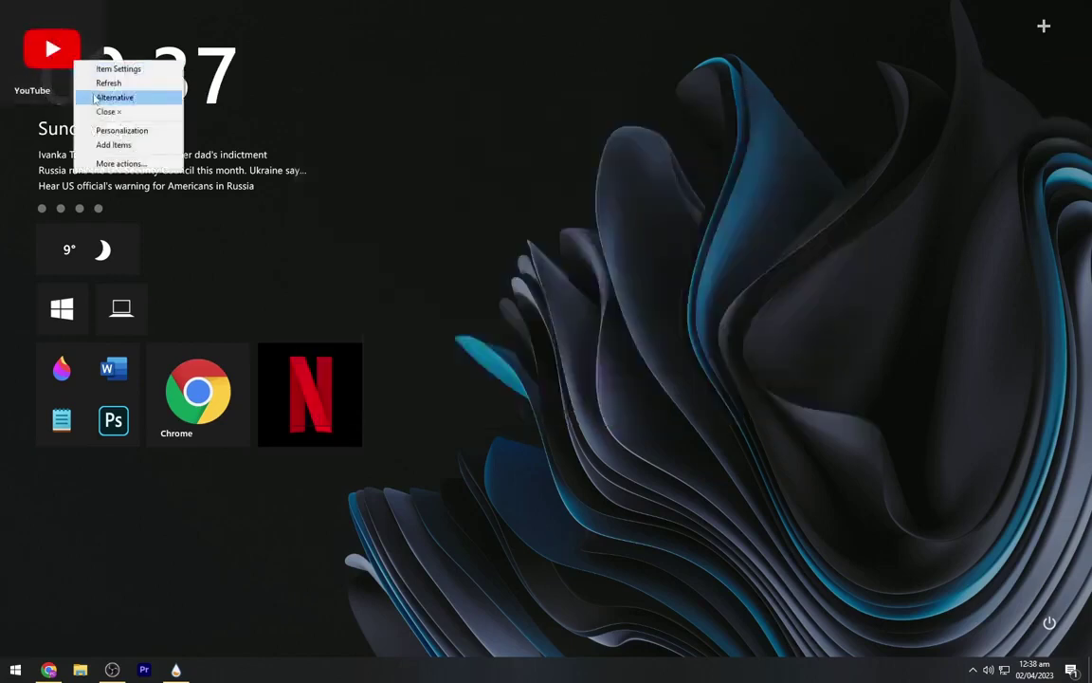
click(95, 98)
drag(26, 23, 186, 322)
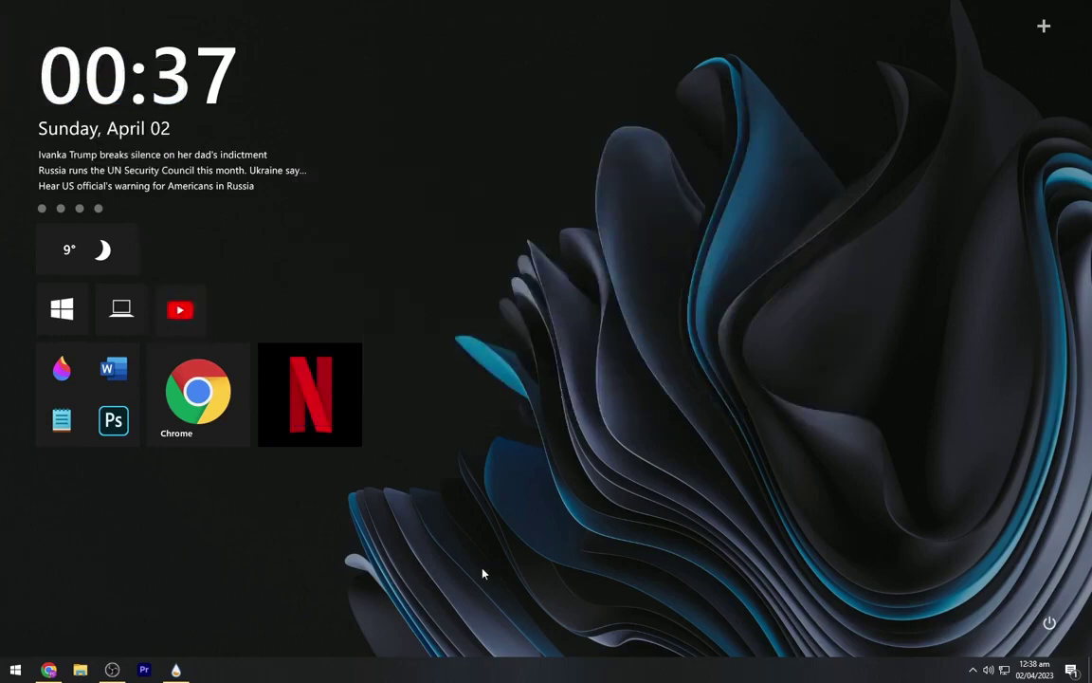
Enable 'Automatically hide the taskbar in desktop mode' in Taskbar settings and go to Colors
right_click(537, 675)
click(547, 651)
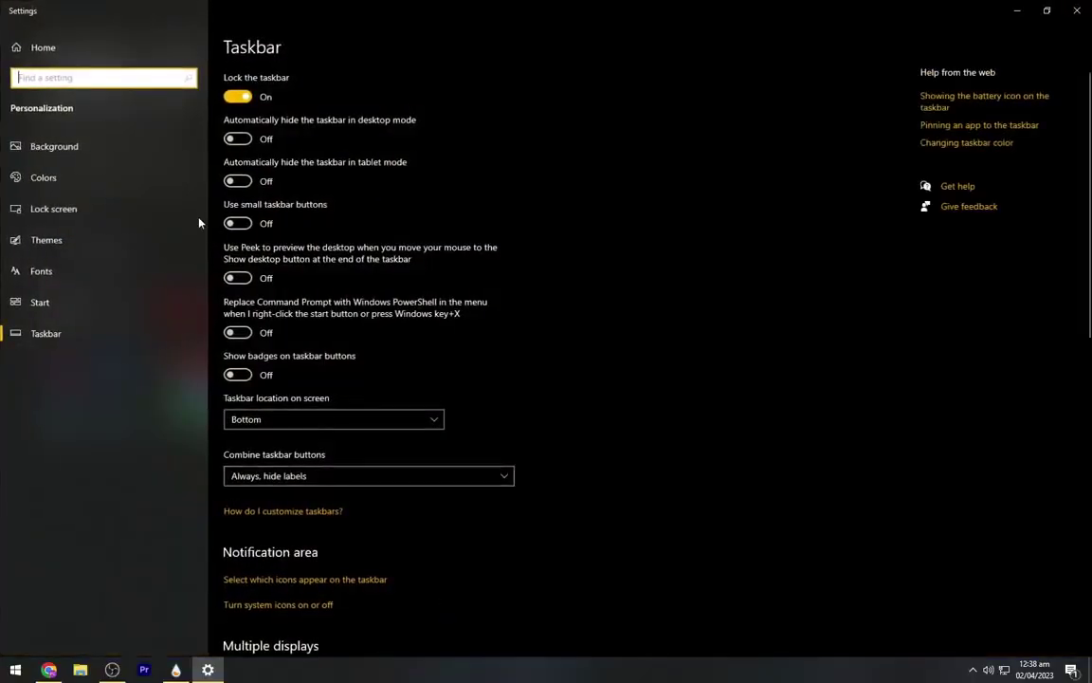
click(238, 139)
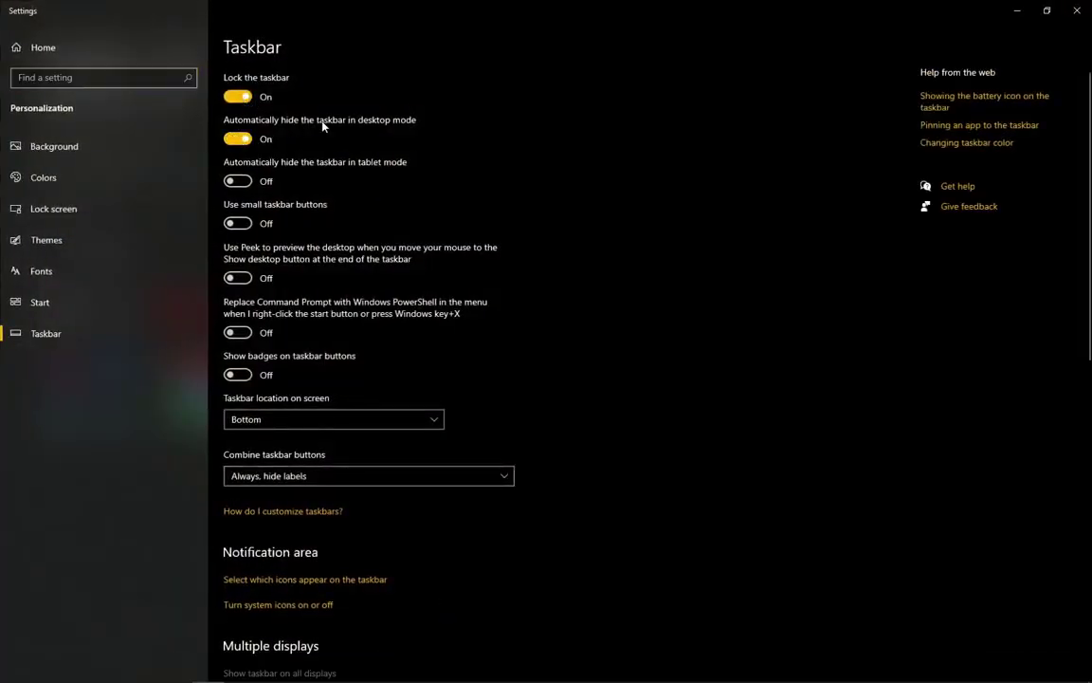
click(97, 177)
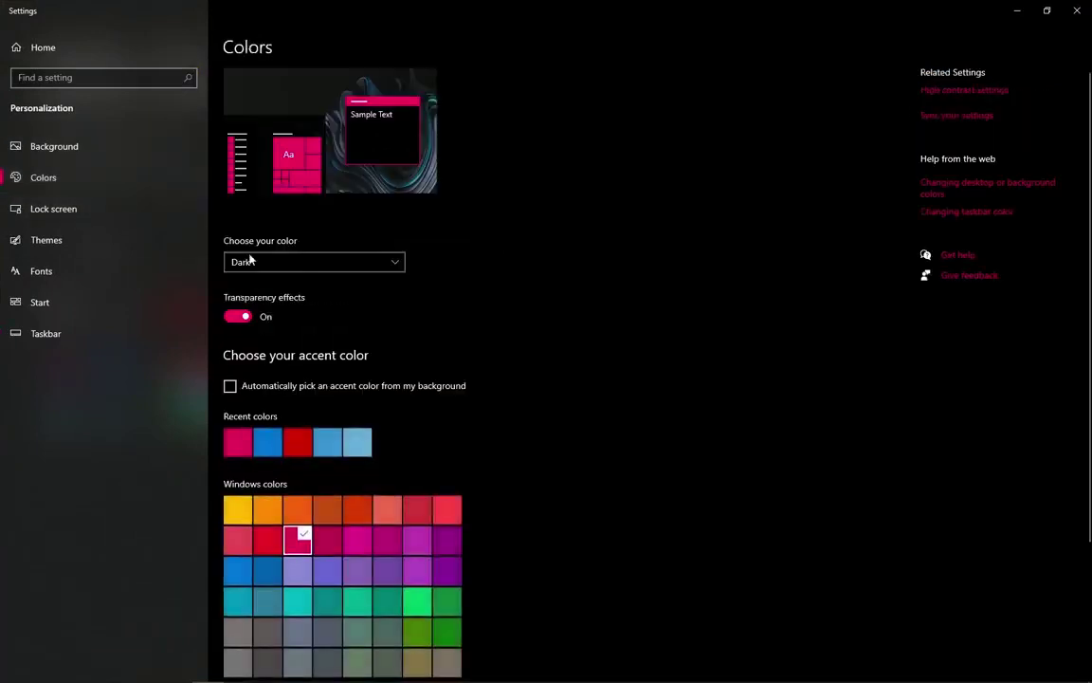
Pick the blue Windows accent colour, then minimize Settings to show the Omnimo desktop
scroll(301, 281, down, 2)
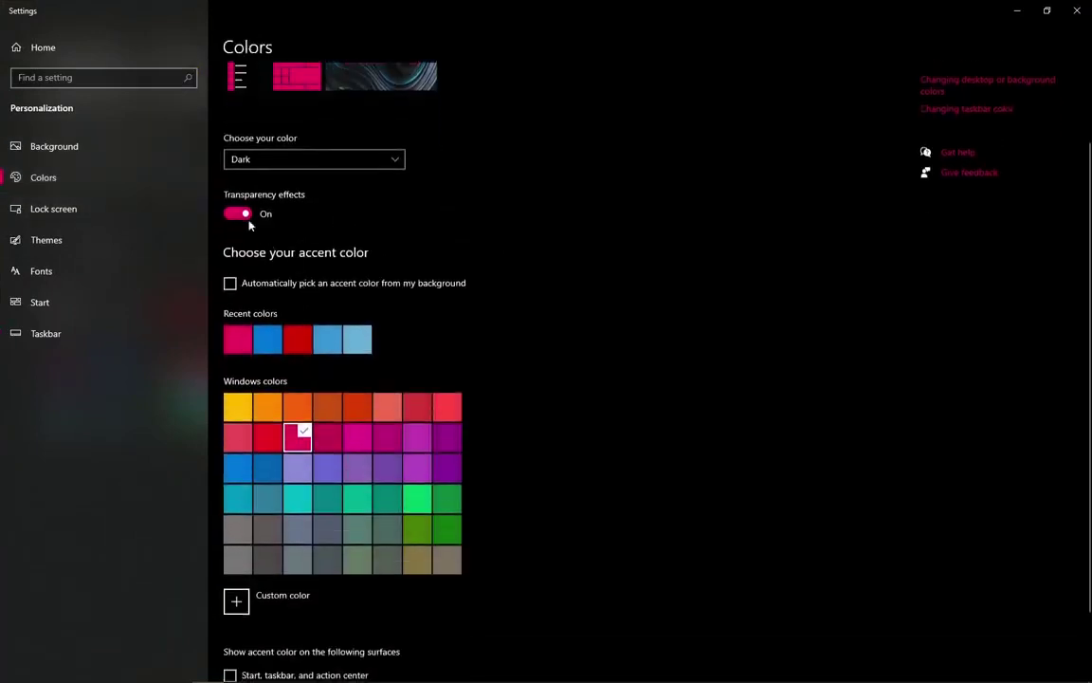
click(238, 469)
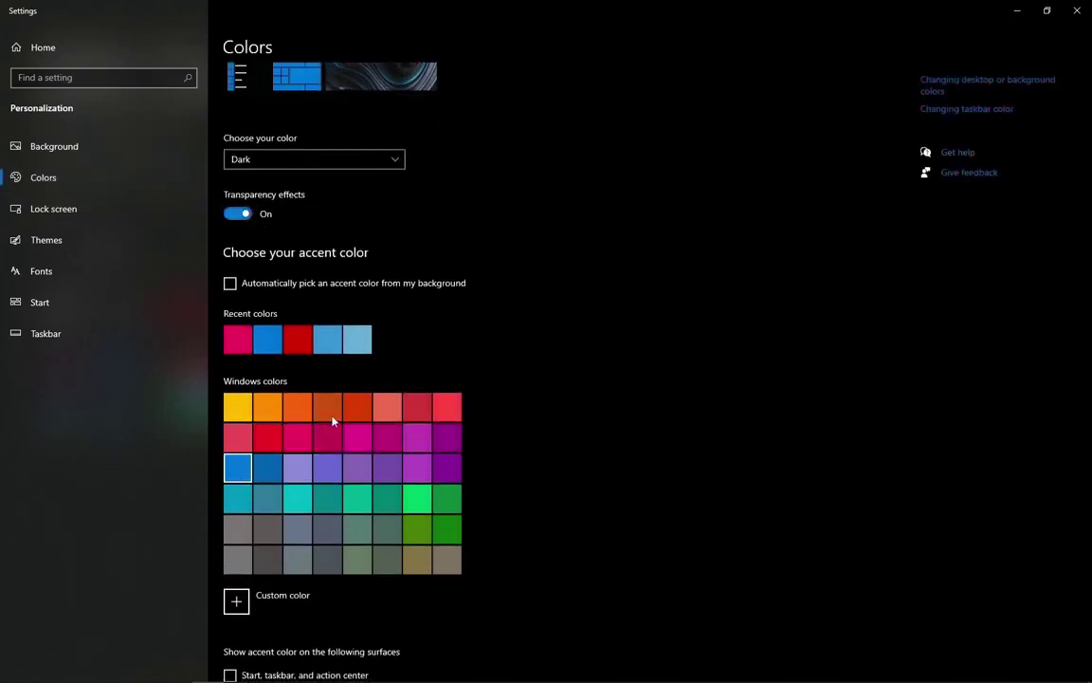
scroll(245, 475, down, 2)
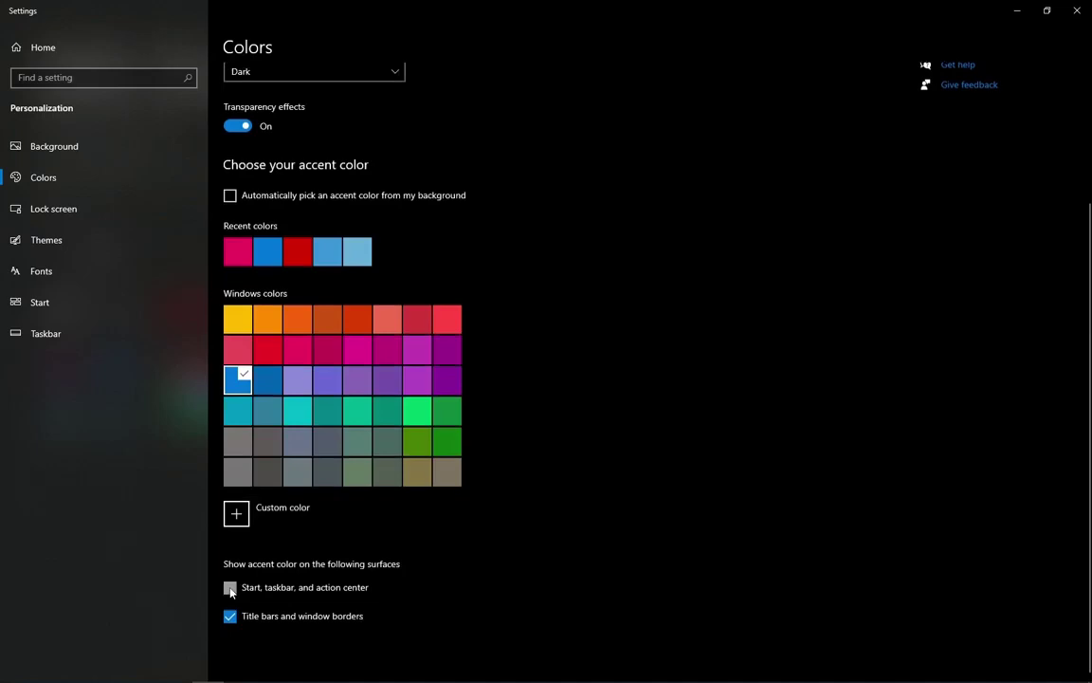
click(1014, 9)
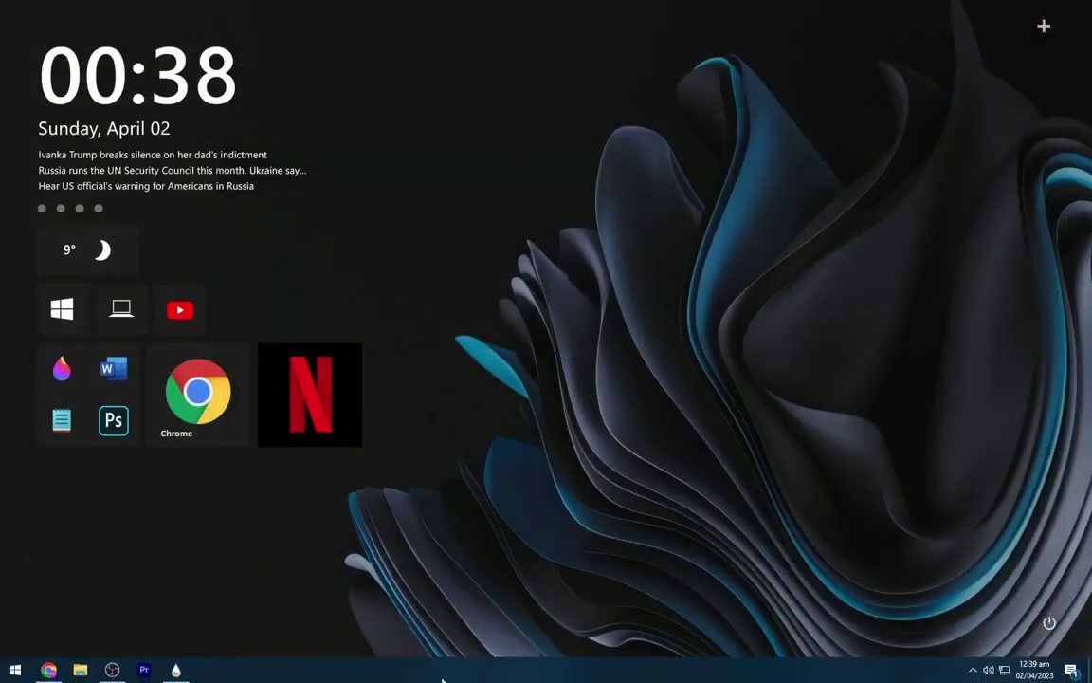